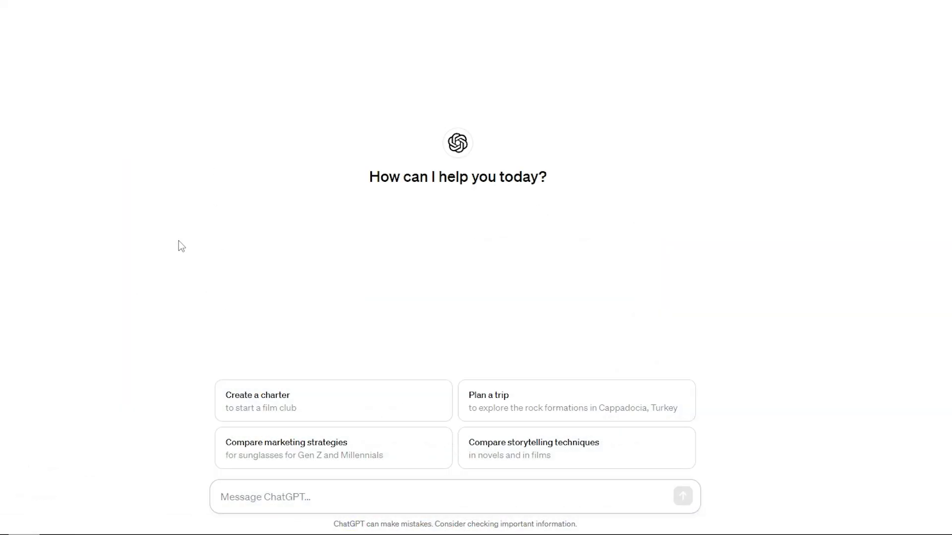
Step: Ask ChatGPT the first step for making the best Discord server and review its target-audience advice
{"action": "type", "text": "what is the first thing i should do when making the BEST discord server"}
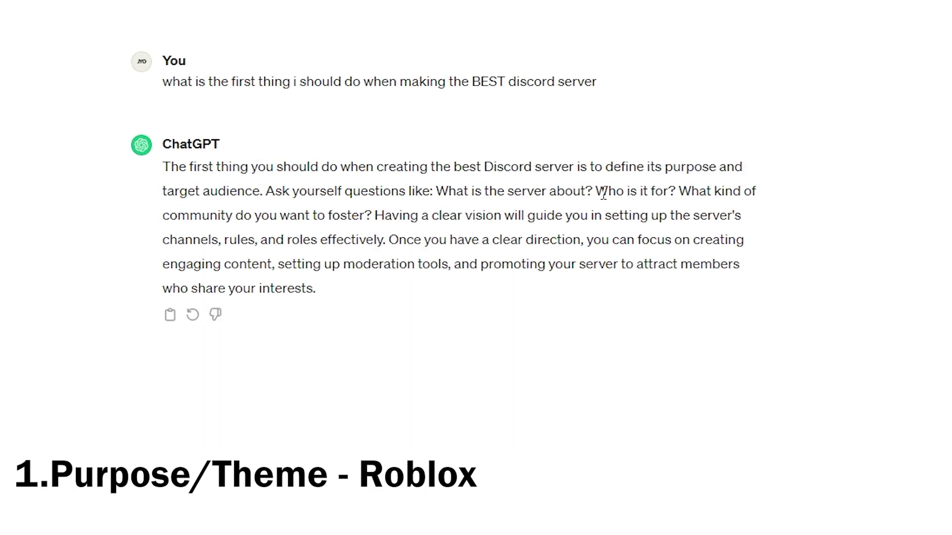
{"action": "mouse_move", "coordinate": [595, 190]}
{"action": "left_mouse_down"}
{"action": "mouse_move", "coordinate": [726, 192]}
{"action": "mouse_move", "coordinate": [287, 216]}
{"action": "mouse_move", "coordinate": [382, 216]}
{"action": "mouse_move", "coordinate": [369, 218]}
{"action": "left_mouse_up"}
{"action": "left_click", "coordinate": [646, 198]}
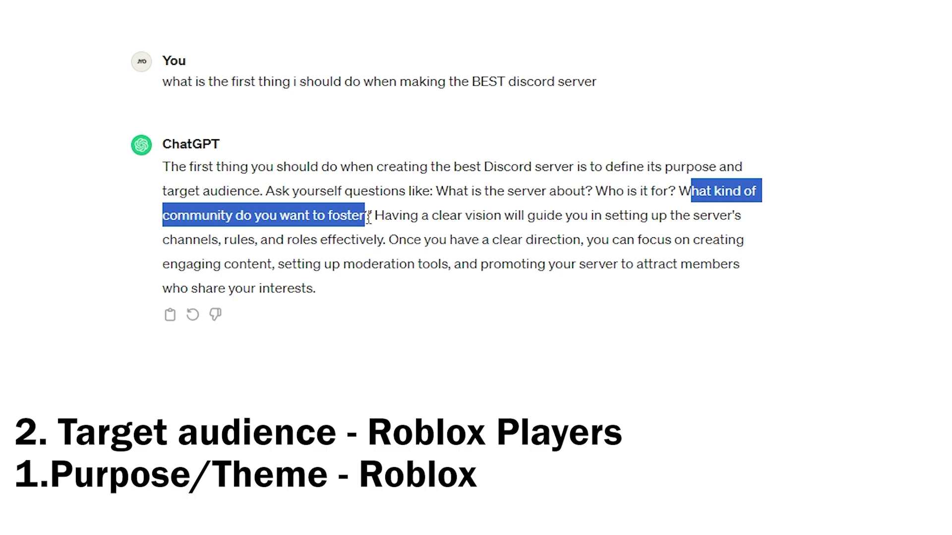
{"action": "left_click", "coordinate": [379, 254]}
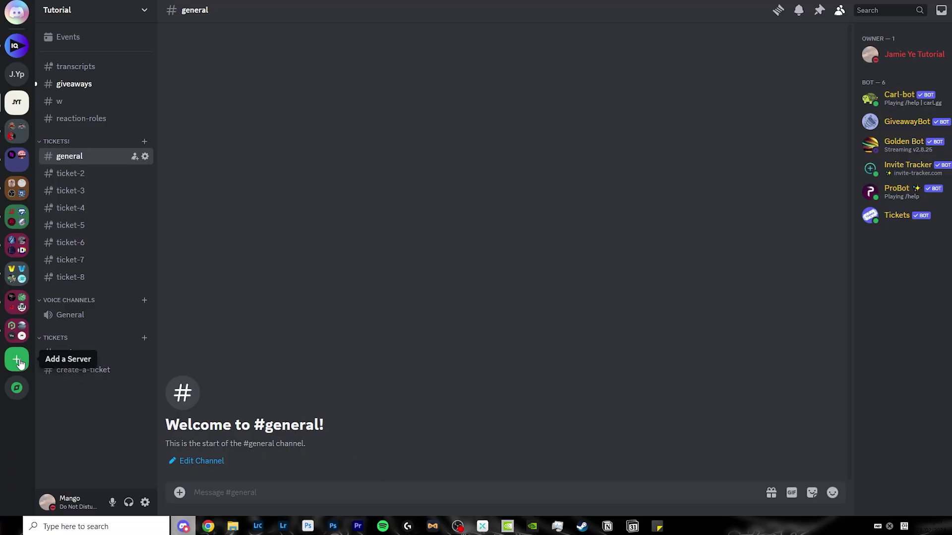
Step: Add a new Discord server built from scratch for a club or community
{"action": "left_click", "coordinate": [19, 363]}
{"action": "left_click", "coordinate": [456, 191]}
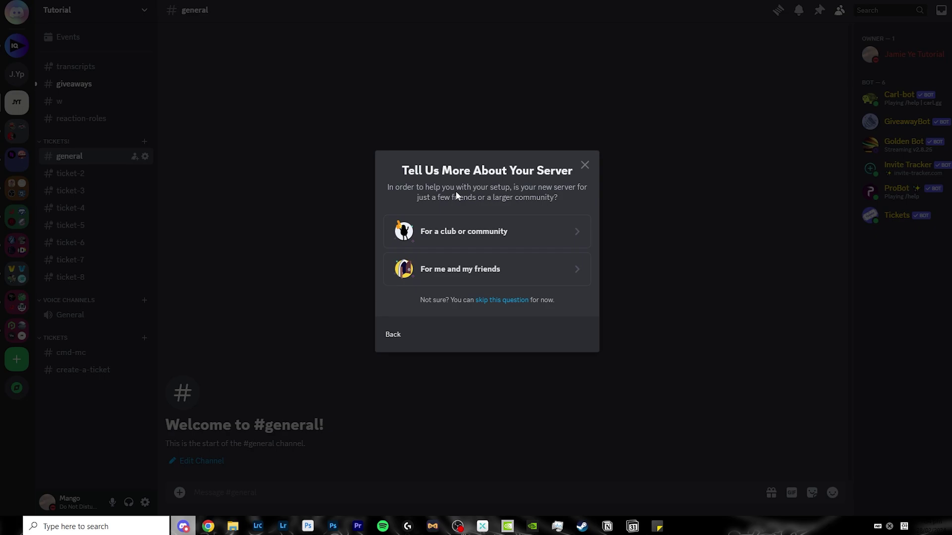
{"action": "left_click", "coordinate": [488, 242]}
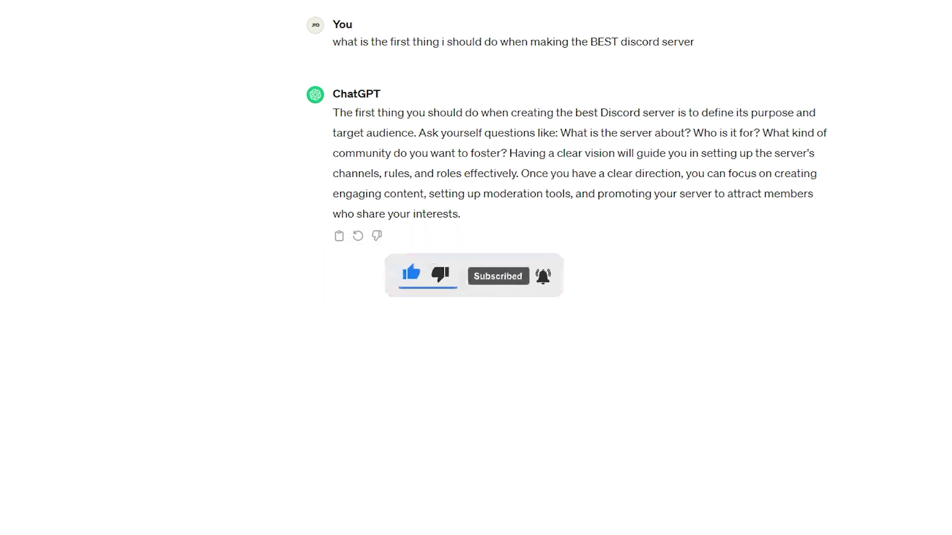
Step: Ask ChatGPT to generate 5 names for a Roblox-topic Discord server
{"action": "type", "text": "generate me "}
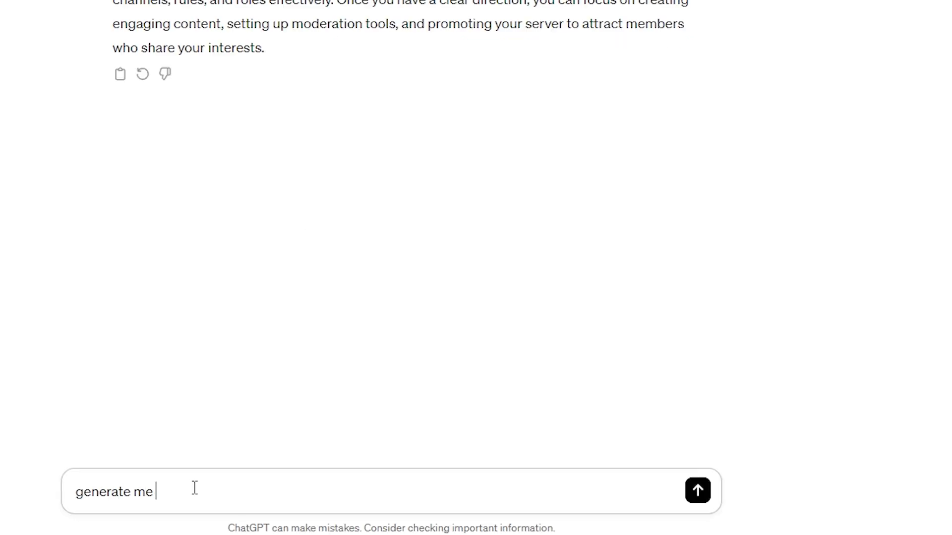
{"action": "type", "text": "5 names for"}
{"action": "type", "text": " the discord server. my topic is roblox"}
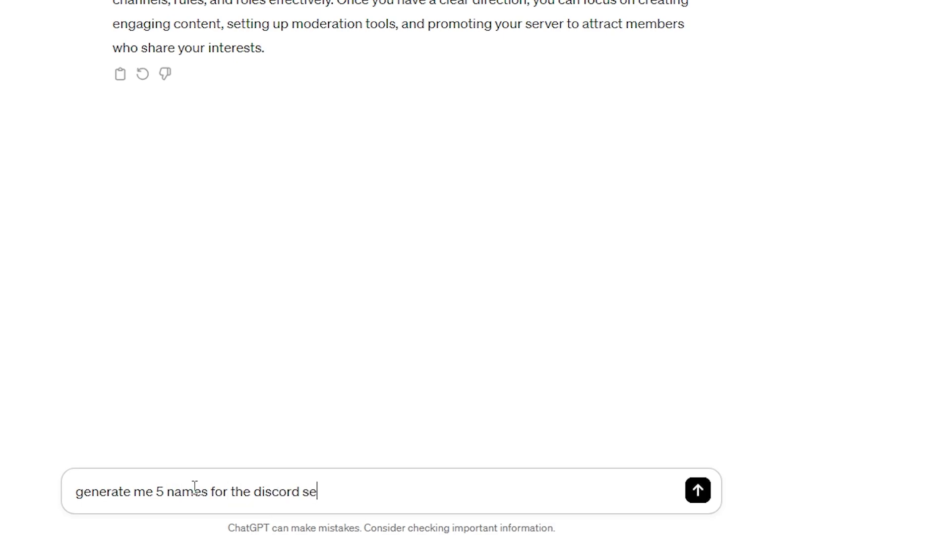
{"action": "key", "text": "Return"}
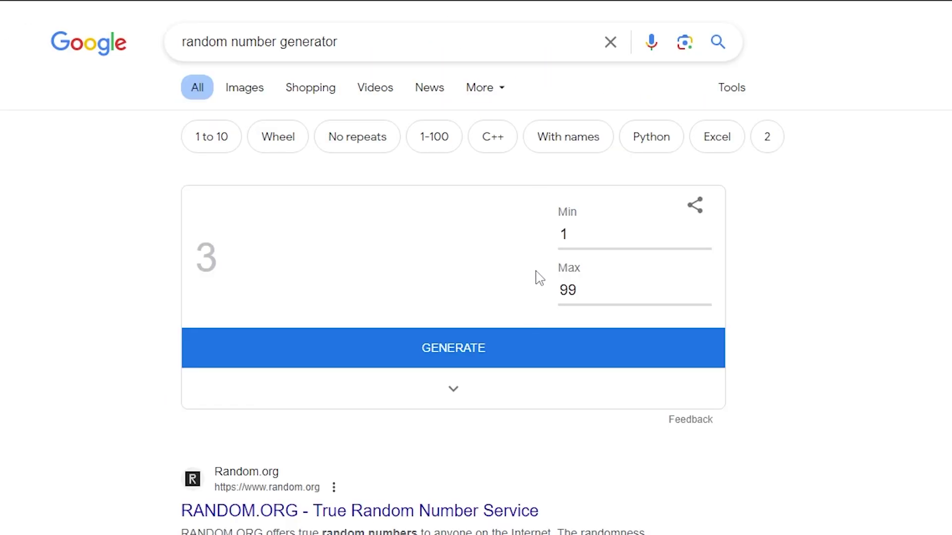
Step: Roll a 1–5 random number in Google, getting 1, and select the name RobloxRealm
{"action": "double_click", "coordinate": [613, 291]}
{"action": "type", "text": "5"}
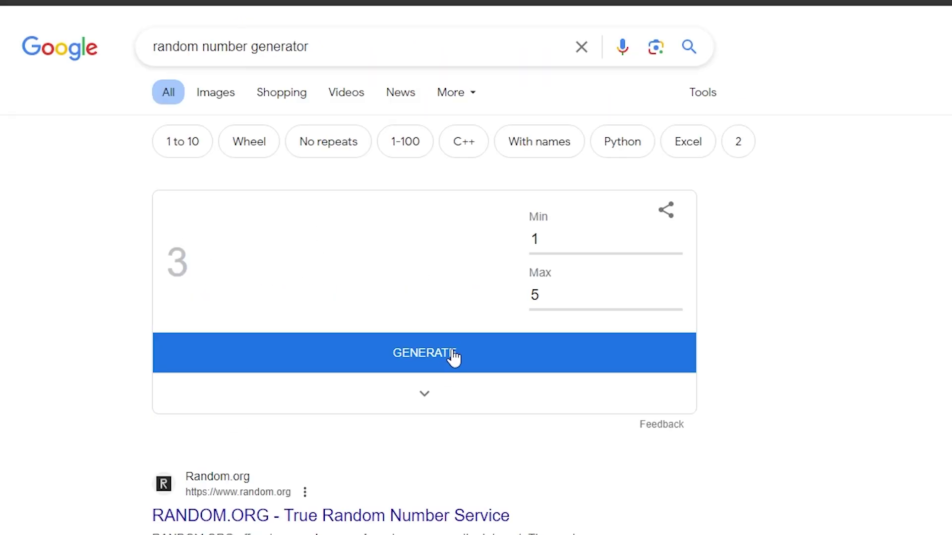
{"action": "left_click", "coordinate": [454, 357]}
{"action": "double_click", "coordinate": [174, 263]}
{"action": "left_click", "coordinate": [182, 261]}
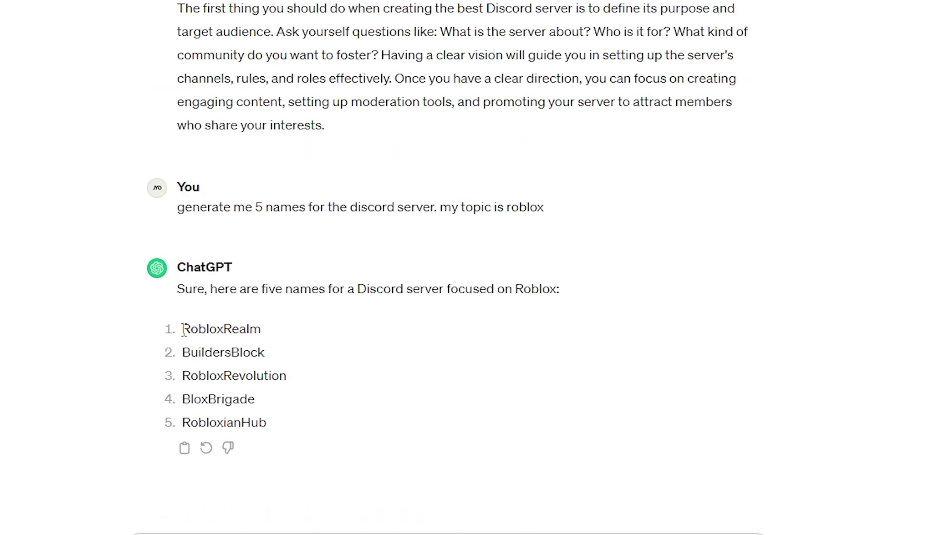
{"action": "left_click_drag", "start_coordinate": [182, 330], "coordinate": [270, 329]}
{"action": "key", "text": "ctrl+c"}
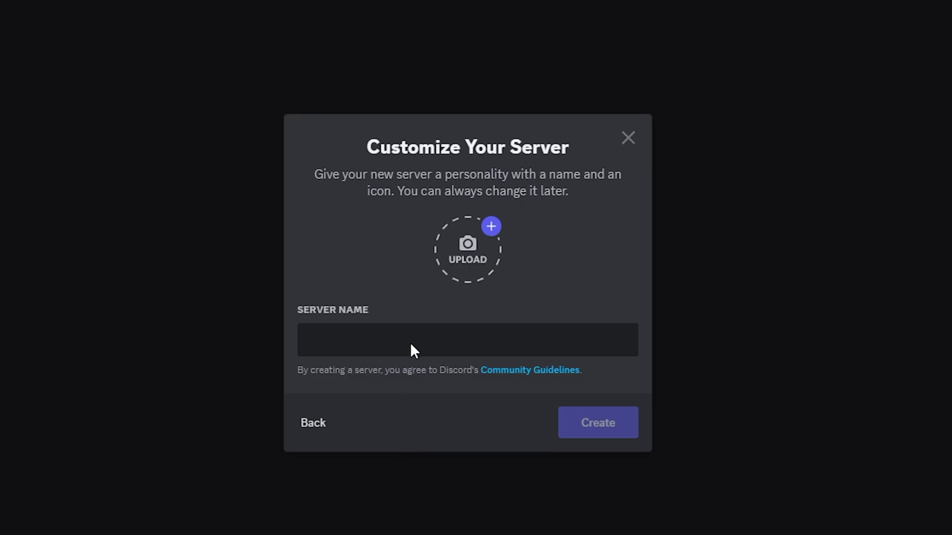
Step: Paste RobloxRealm as the server name, then ask ChatGPT for icon ideas like the Roblox logo
{"action": "right_click", "coordinate": [412, 346]}
{"action": "left_click", "coordinate": [448, 422]}
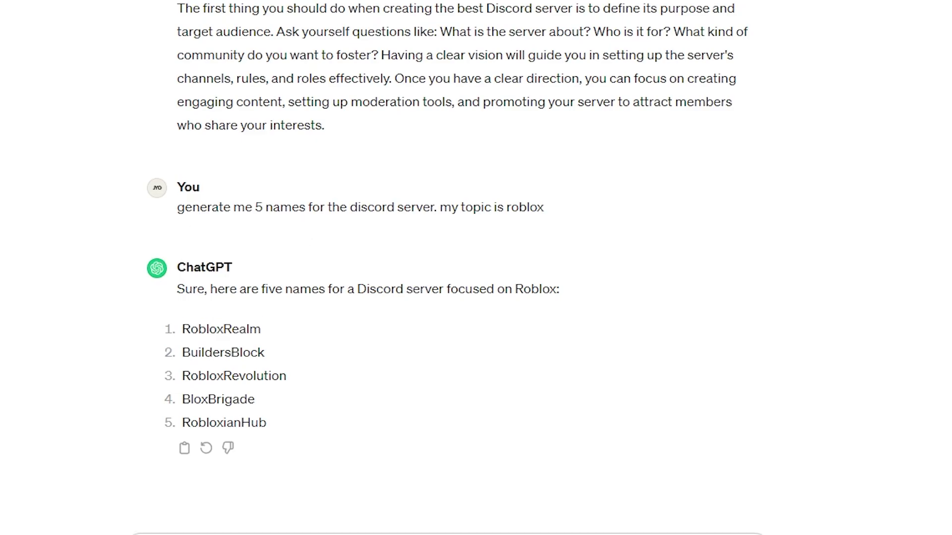
{"action": "type", "text": "what about the sefv"}
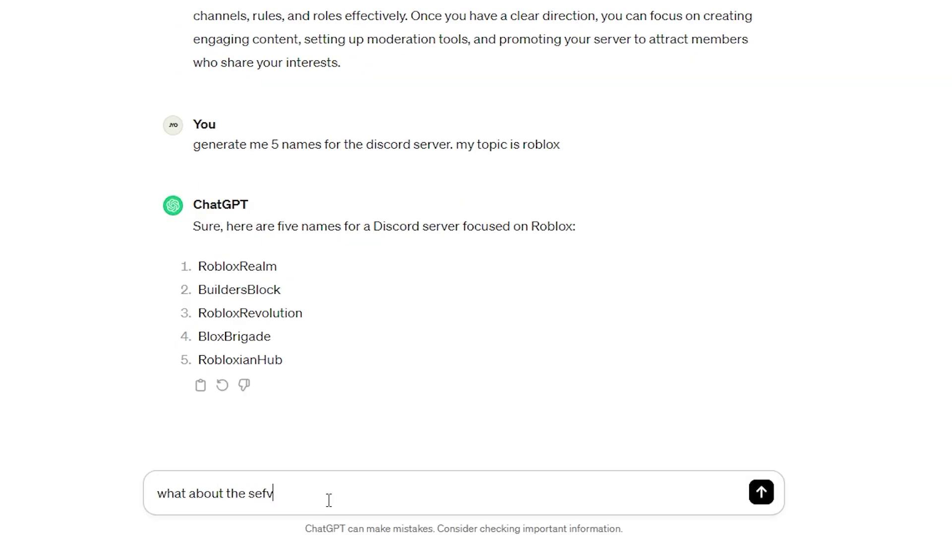
{"action": "key", "text": "BackSpace"}
{"action": "key", "text": "BackSpace"}
{"action": "type", "text": "rver icon?"}
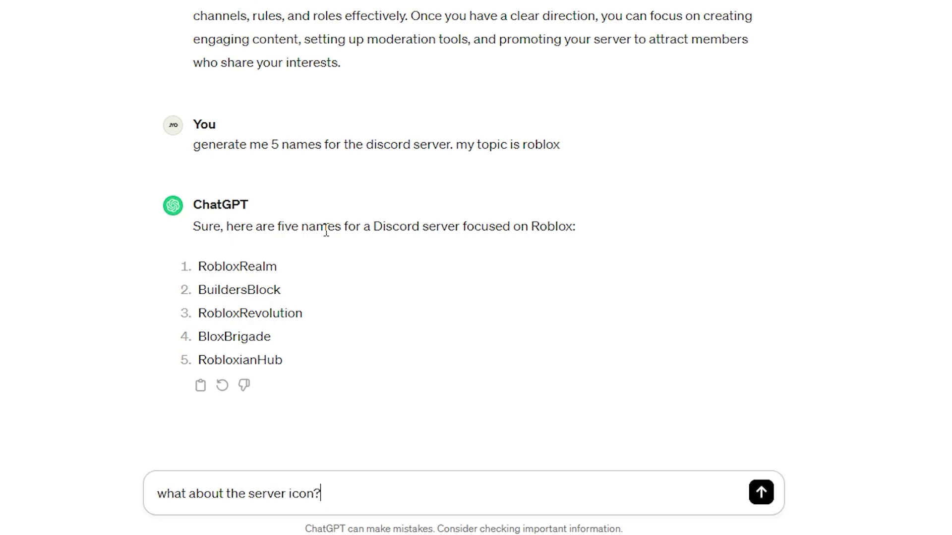
{"action": "key", "text": "Return"}
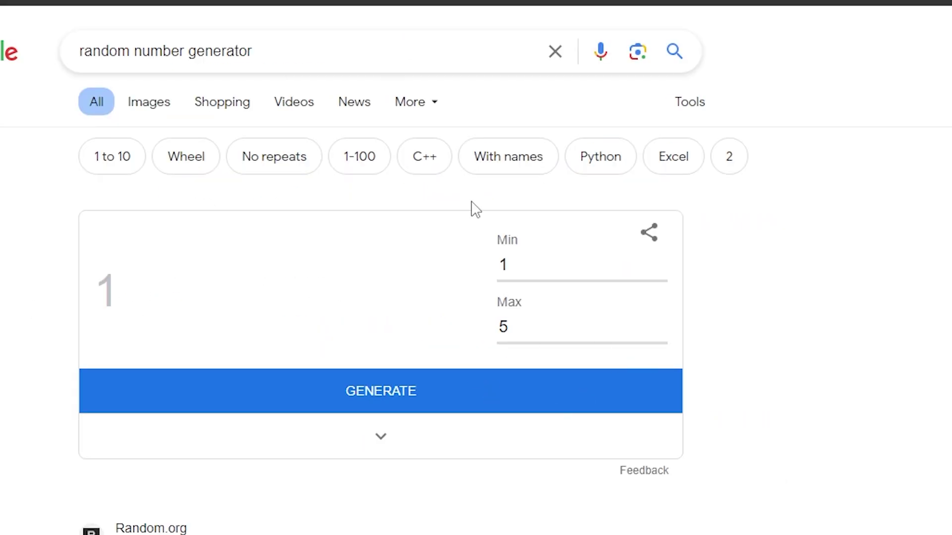
{"action": "left_click", "coordinate": [478, 401]}
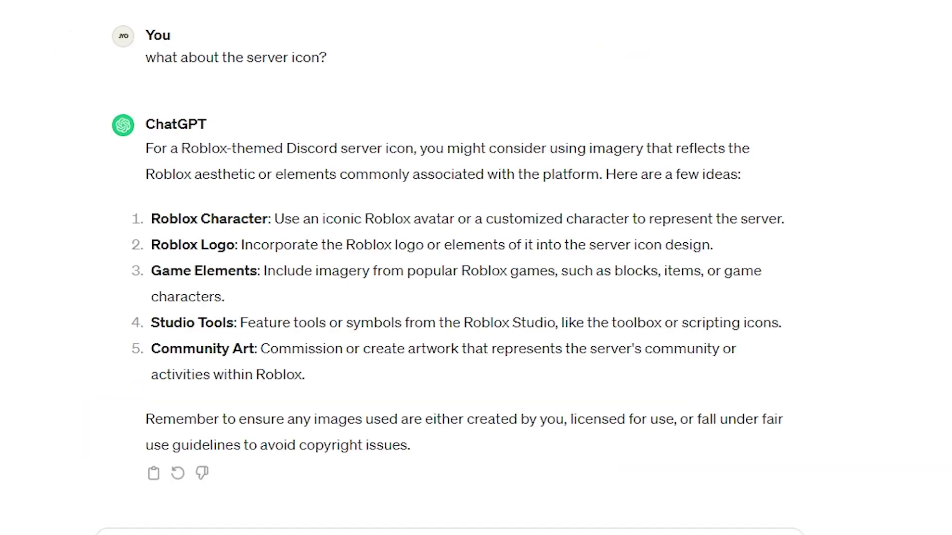
{"action": "left_click_drag", "start_coordinate": [159, 246], "coordinate": [684, 267]}
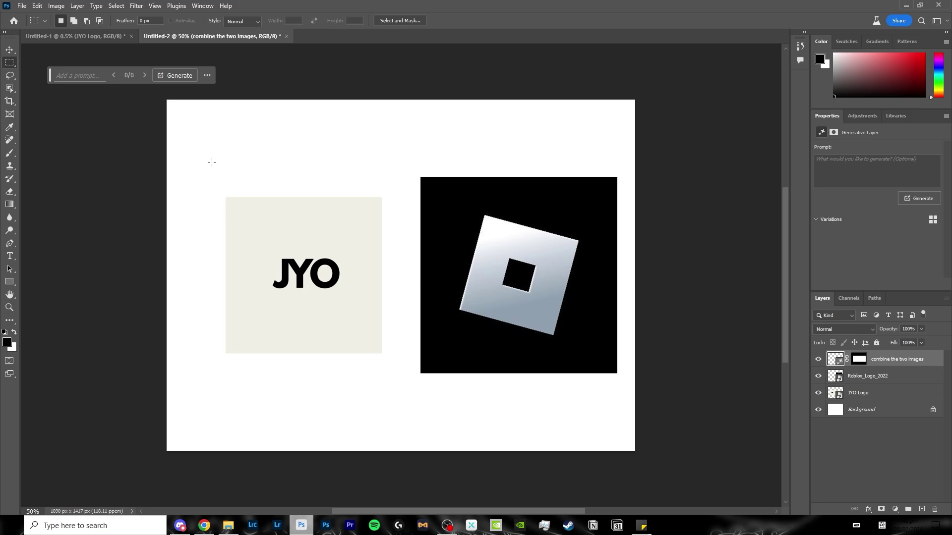
Step: Generative-fill a selection around both logos with the prompt 'combine the two images together'
{"action": "left_click_drag", "start_coordinate": [212, 168], "coordinate": [622, 389]}
{"action": "left_click", "coordinate": [347, 403]}
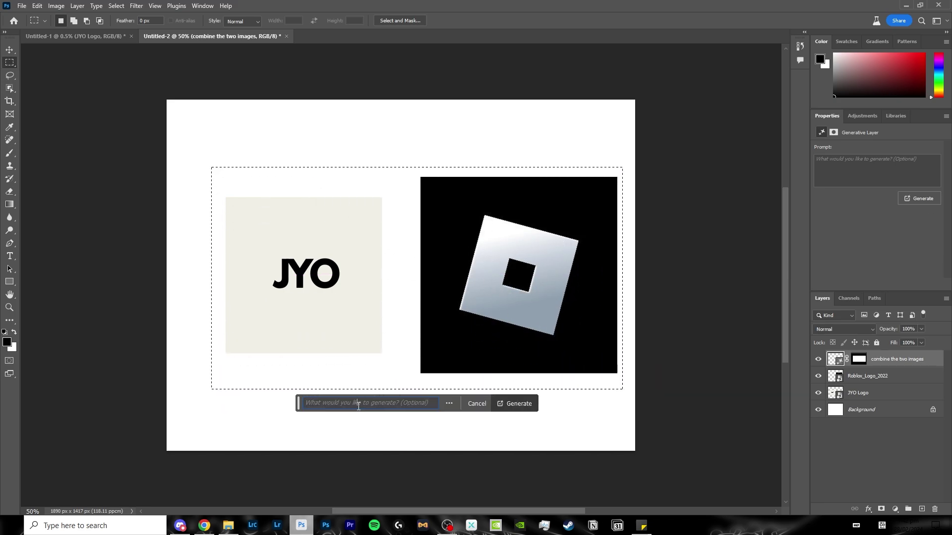
{"action": "type", "text": "combine the tw"}
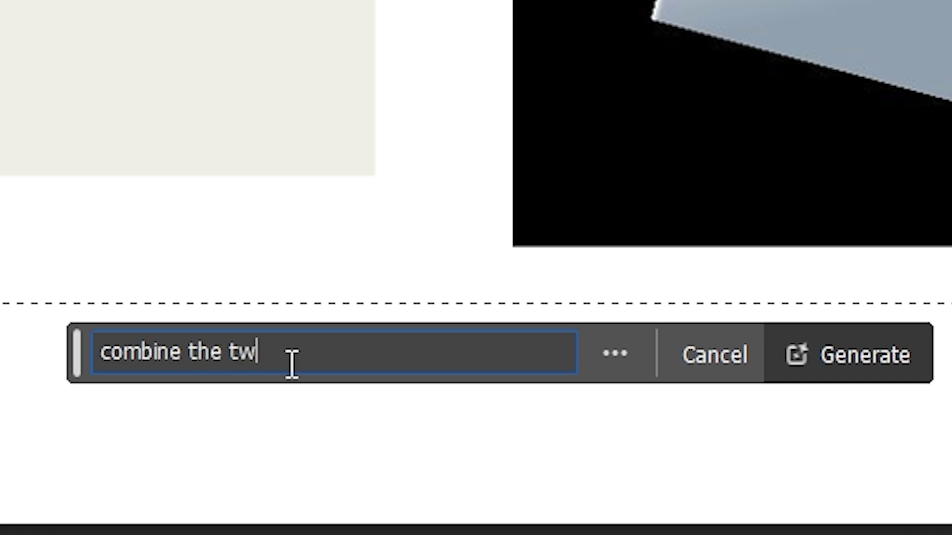
{"action": "type", "text": "o images together"}
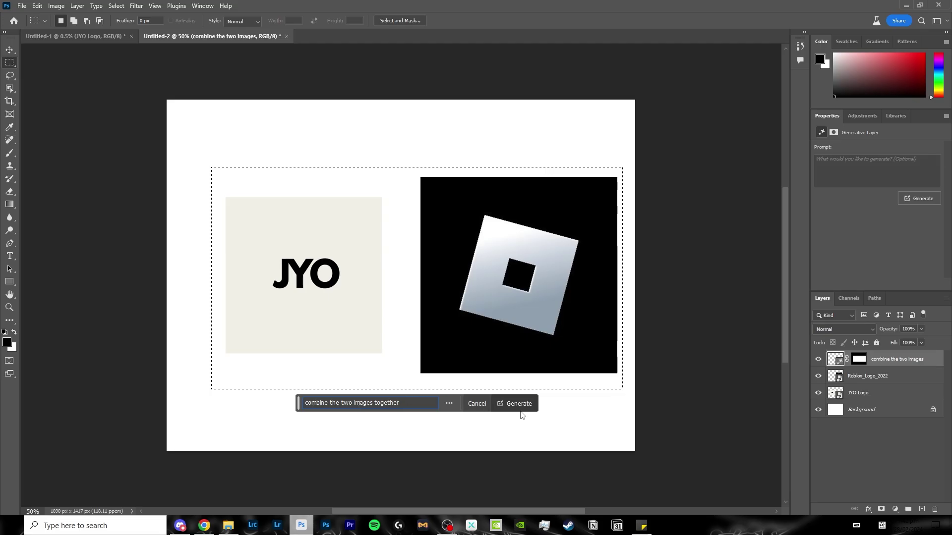
{"action": "left_click", "coordinate": [508, 403]}
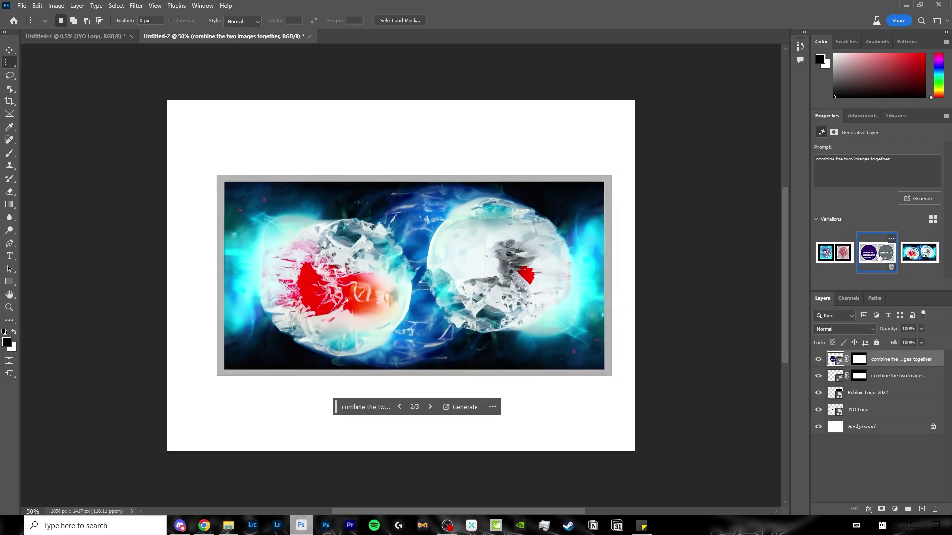
Step: Compare the three generated variations, ending on the blue and pink one
{"action": "left_click", "coordinate": [932, 219]}
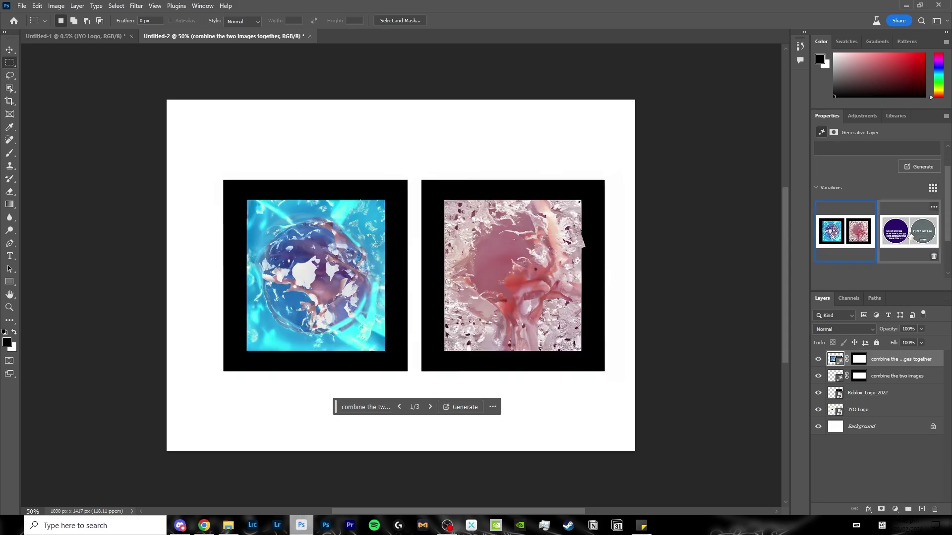
{"action": "left_click", "coordinate": [847, 254]}
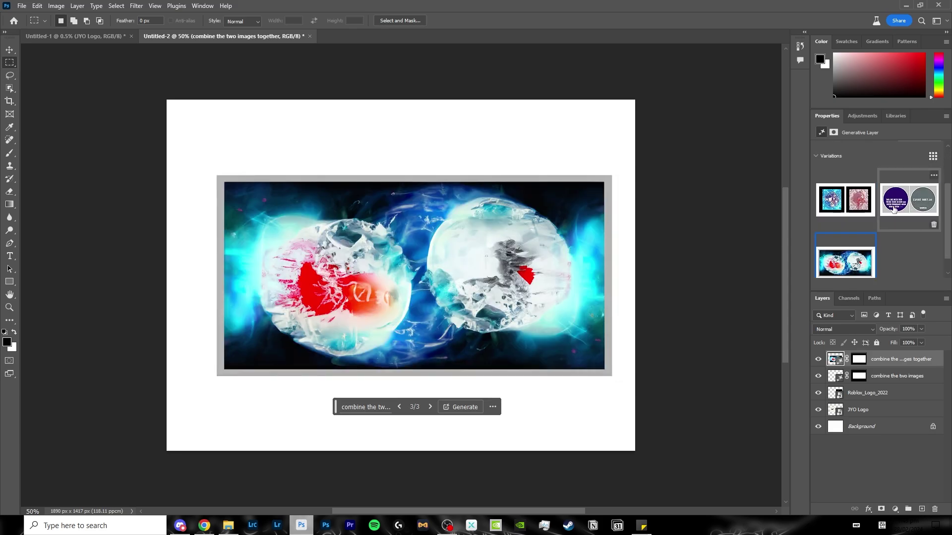
{"action": "left_click", "coordinate": [893, 209]}
{"action": "left_click", "coordinate": [829, 207]}
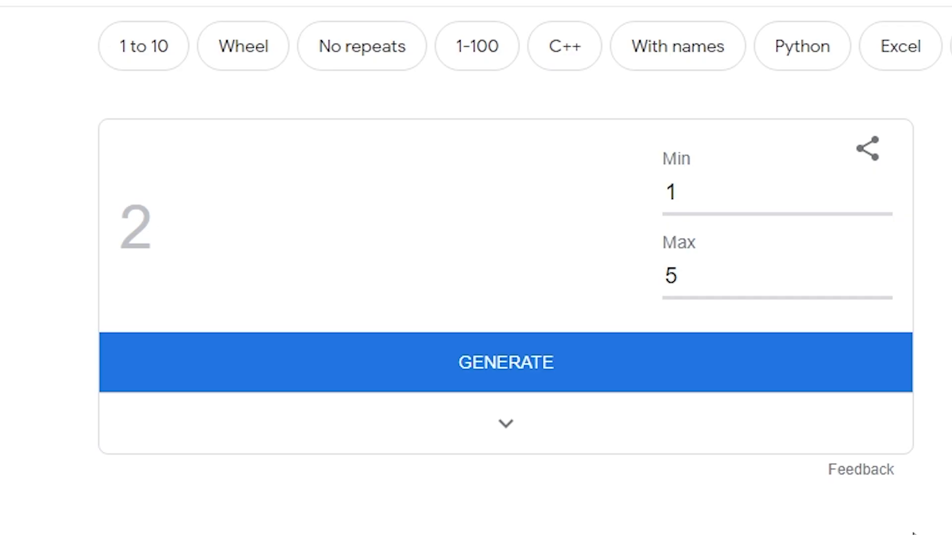
Step: Roll a 1–3 random number, getting 3, and apply the third icon variation
{"action": "left_click", "coordinate": [703, 282]}
{"action": "double_click", "coordinate": [835, 279]}
{"action": "type", "text": "3"}
{"action": "left_click", "coordinate": [644, 380]}
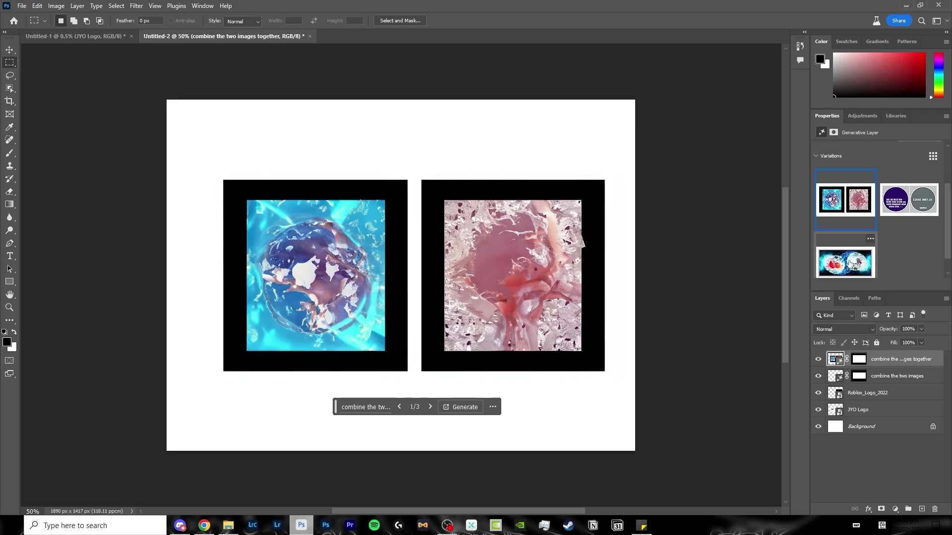
{"action": "left_click", "coordinate": [845, 263]}
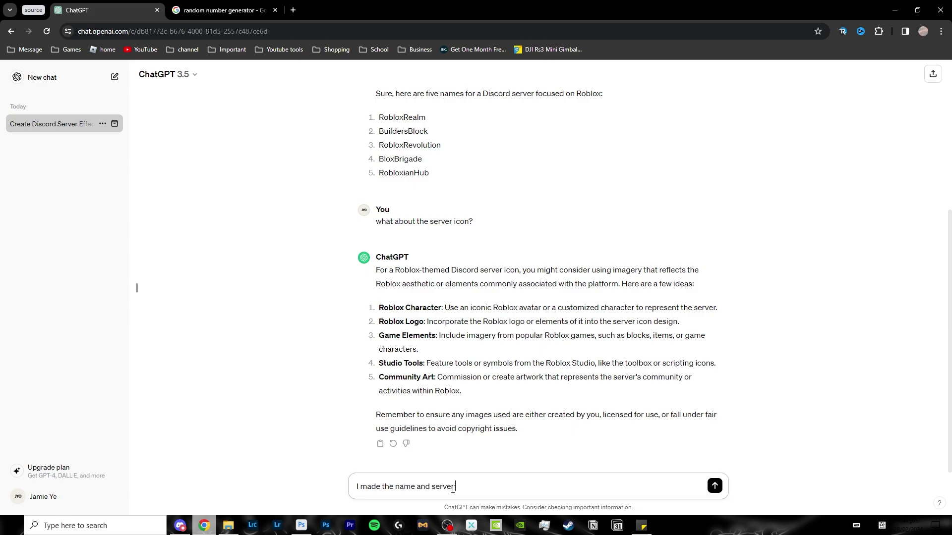
Step: Ask ChatGPT what to do next, then whether to add emojis to channel names
{"action": "type", "text": ", what"}
{"action": "type", "text": "?"}
{"action": "key", "text": "Return"}
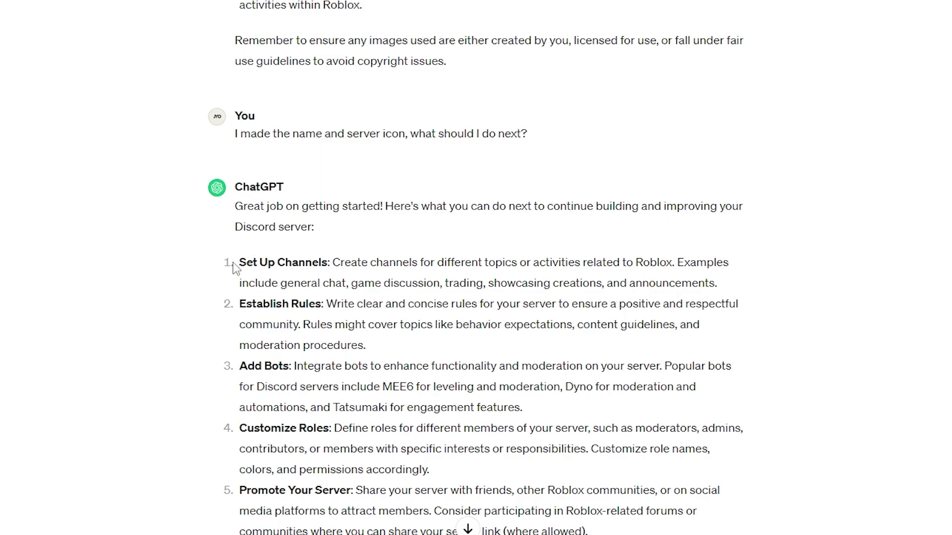
{"action": "left_click_drag", "start_coordinate": [236, 268], "coordinate": [328, 262]}
{"action": "left_click", "coordinate": [328, 262]}
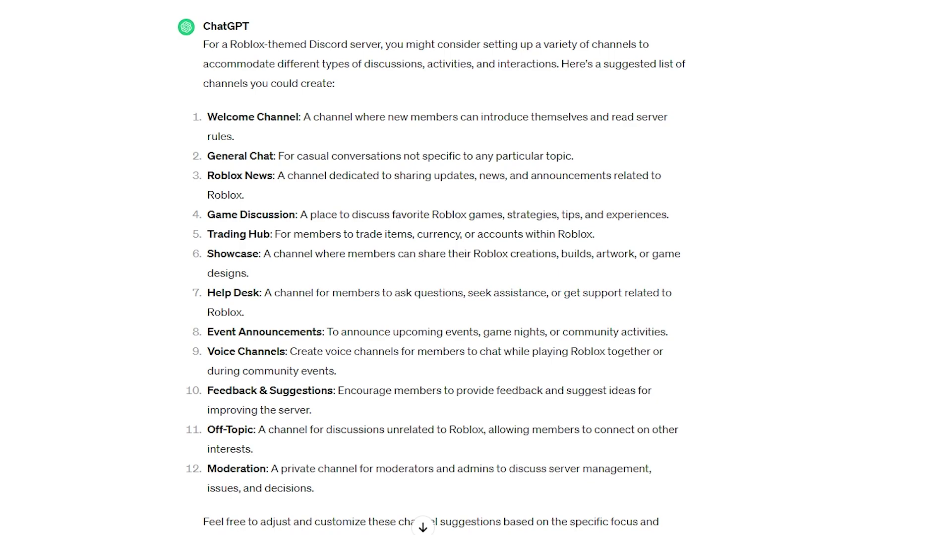
{"action": "type", "text": "should I add em"}
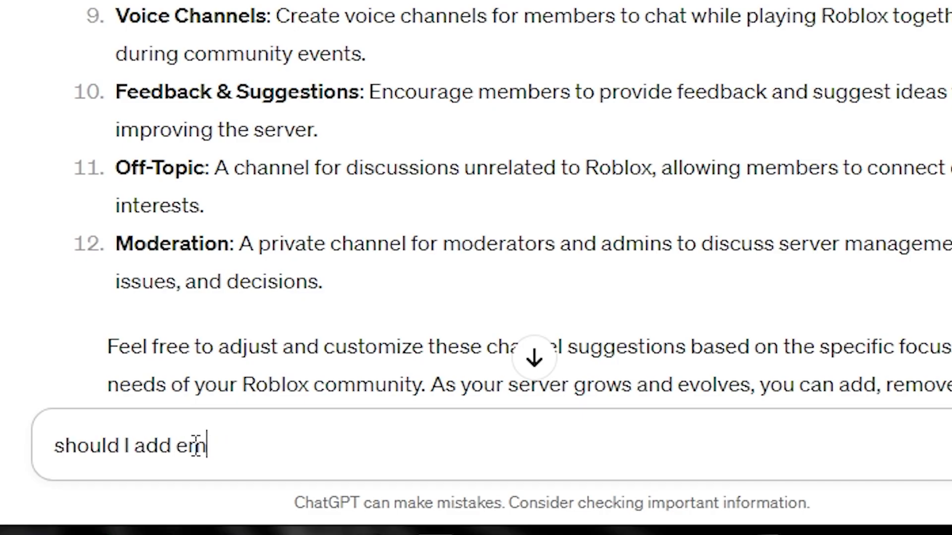
{"action": "type", "text": "ojis to the chan"}
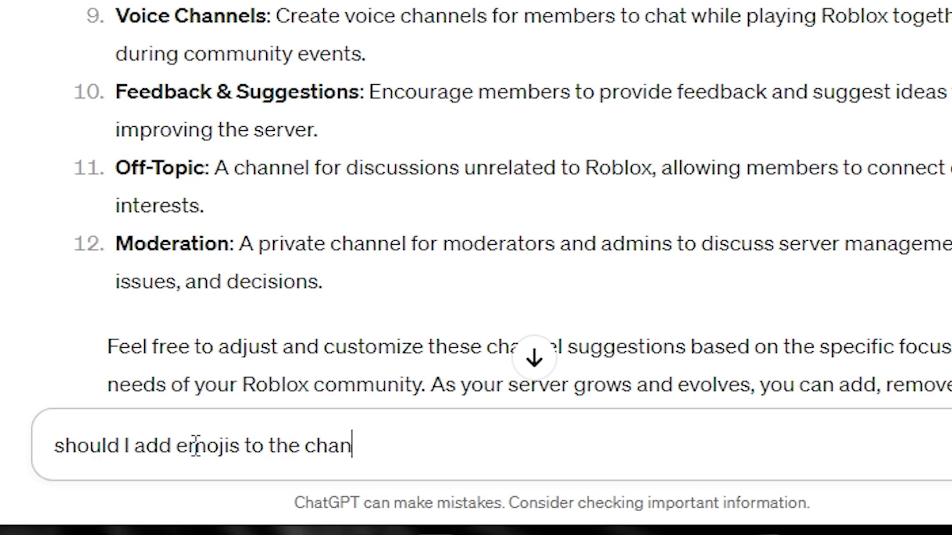
{"action": "type", "text": "nel names"}
{"action": "key", "text": "Return"}
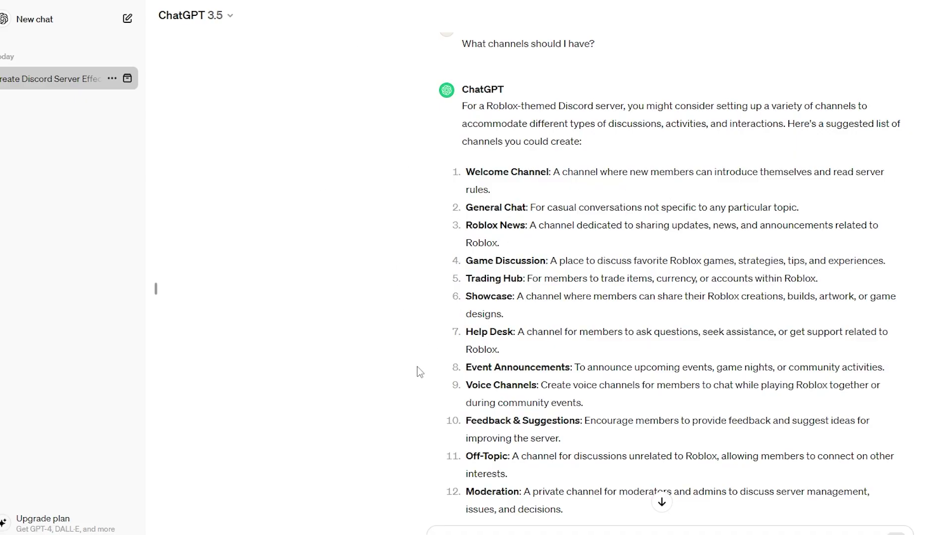
Step: Move the roblox-news channel below welcome-channel in the server's channel list
{"action": "scroll", "coordinate": [520, 352], "scroll_direction": "down", "scroll_amount": 5}
{"action": "scroll", "coordinate": [523, 350], "scroll_direction": "down", "scroll_amount": 6}
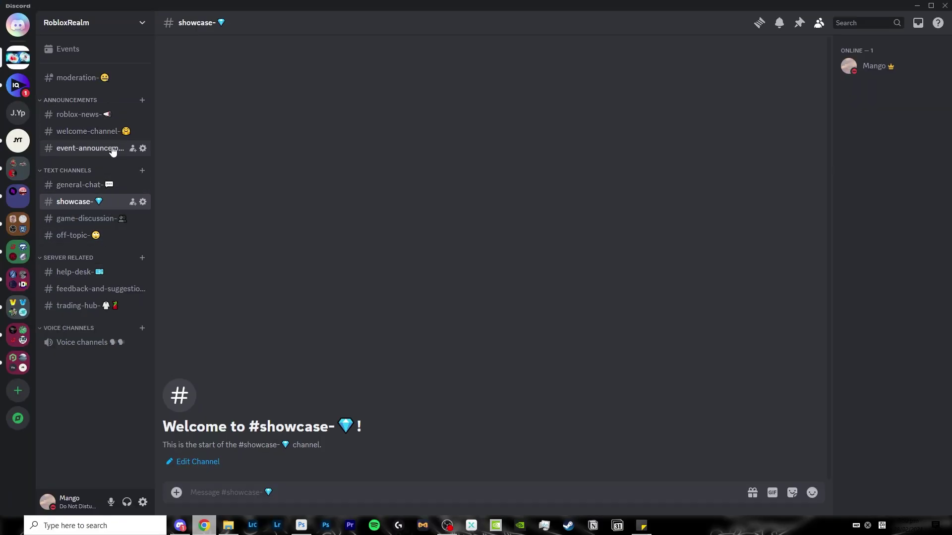
{"action": "left_click_drag", "start_coordinate": [108, 121], "coordinate": [92, 140]}
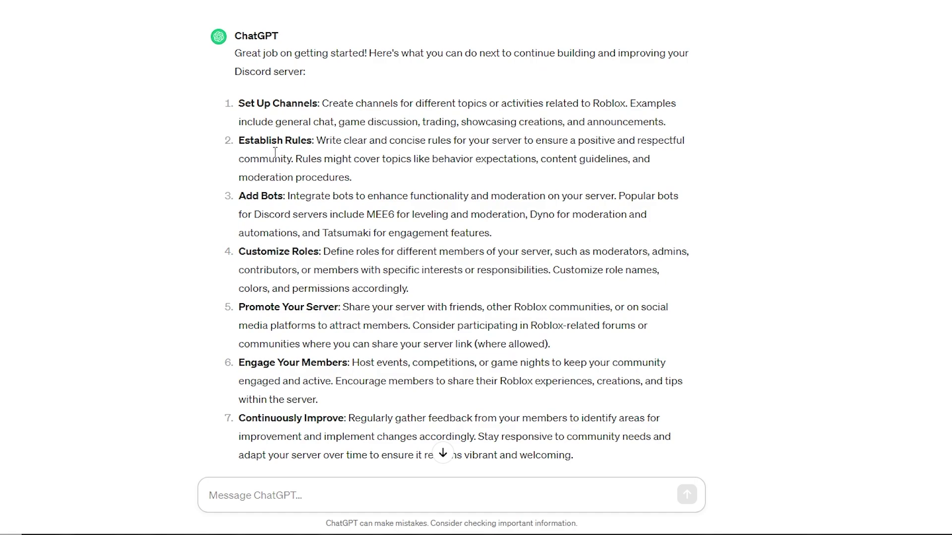
Step: Have ChatGPT write server rules and copy the eleven-rule list, Respect Everyone through Have Fun
{"action": "scroll", "coordinate": [280, 154], "scroll_direction": "down", "scroll_amount": 10}
{"action": "type", "text": "wr"}
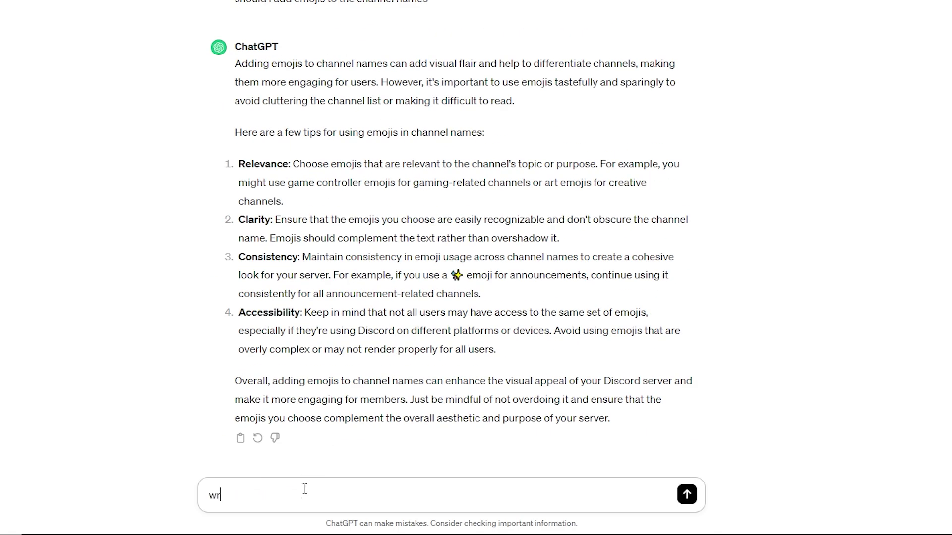
{"action": "type", "text": "me rules."}
{"action": "key", "text": "Return"}
{"action": "scroll", "coordinate": [208, 339], "scroll_direction": "up", "scroll_amount": 1}
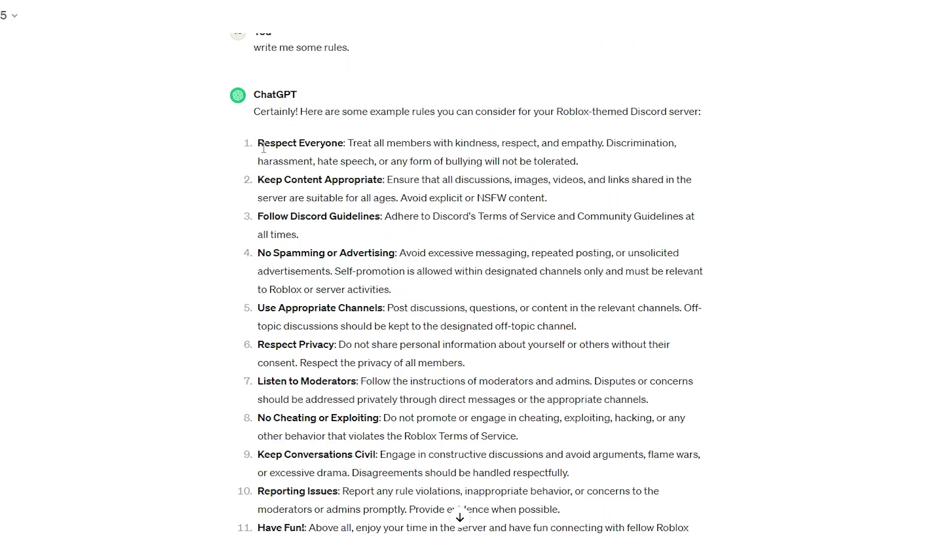
{"action": "mouse_move", "coordinate": [275, 162]}
{"action": "left_mouse_down"}
{"action": "mouse_move", "coordinate": [347, 521]}
{"action": "mouse_move", "coordinate": [408, 403]}
{"action": "mouse_move", "coordinate": [405, 414]}
{"action": "left_mouse_up"}
{"action": "key", "text": "ctrl+c"}
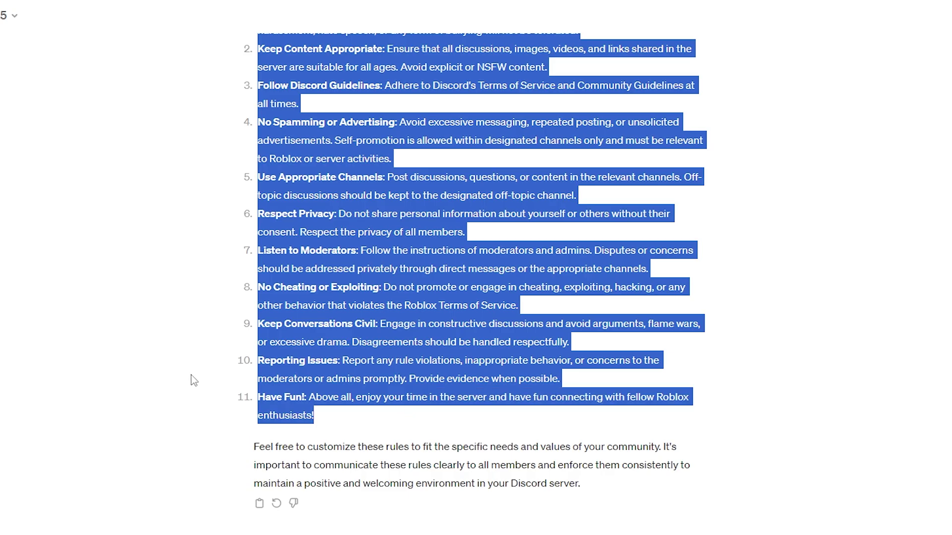
{"action": "key", "text": "alt+Tab"}
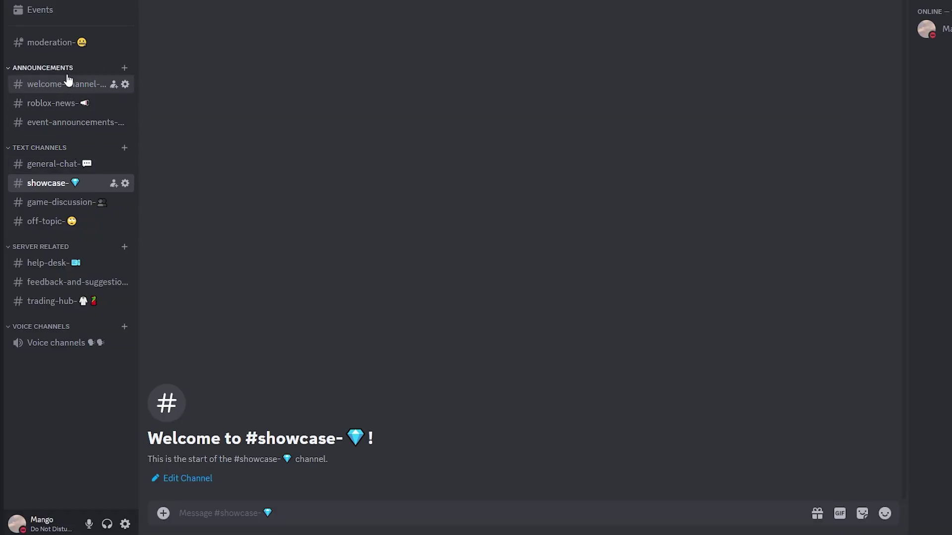
Step: Paste the copied rules in #welcome-channel under a bold **Rules** heading and post them
{"action": "left_click", "coordinate": [68, 82]}
{"action": "left_click", "coordinate": [63, 69]}
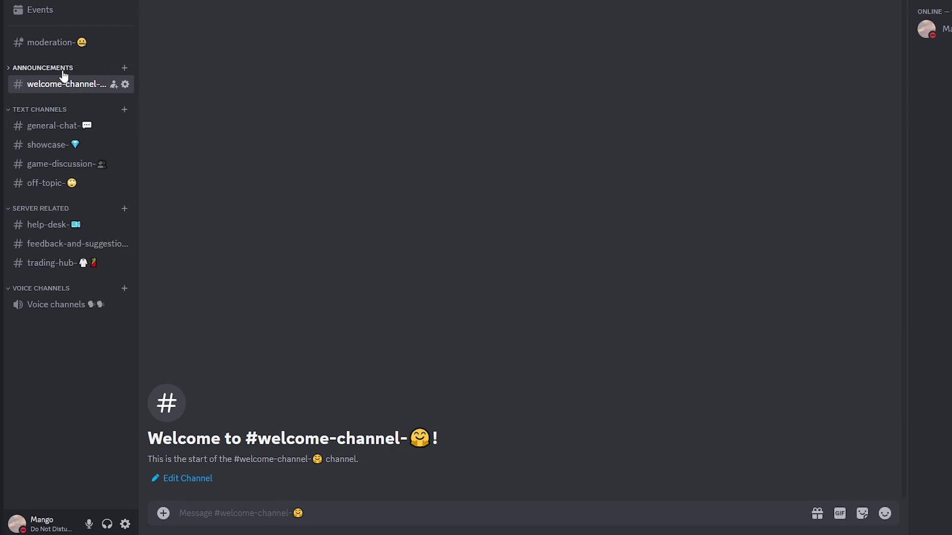
{"action": "left_click", "coordinate": [68, 70]}
{"action": "left_click", "coordinate": [334, 518]}
{"action": "key", "text": "ctrl+v"}
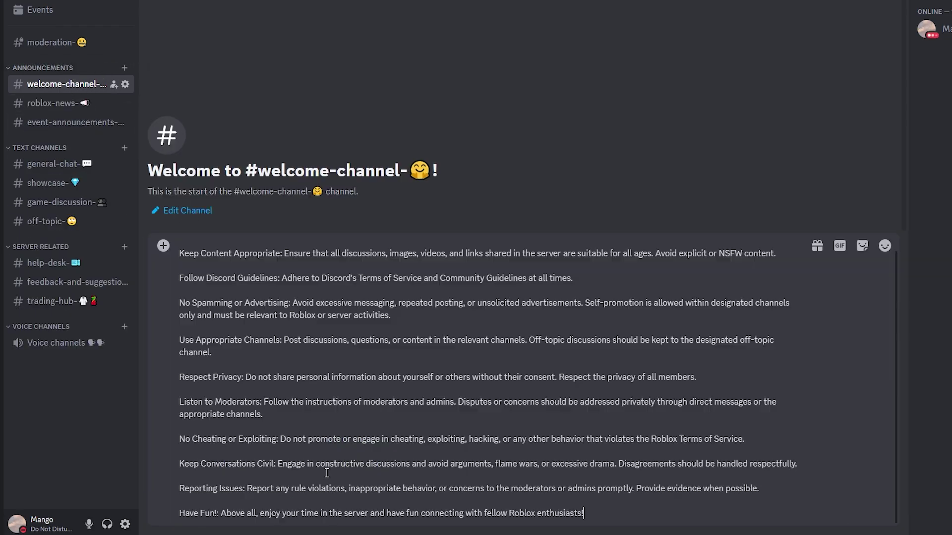
{"action": "scroll", "coordinate": [189, 242], "scroll_direction": "up", "scroll_amount": 2}
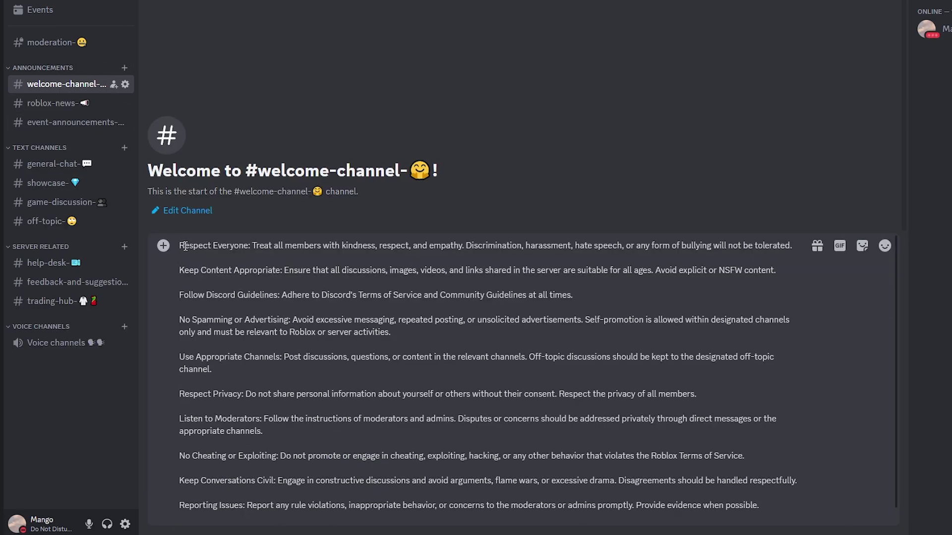
{"action": "key", "text": "shift+Return"}
{"action": "key", "text": "shift+Return"}
{"action": "type", "text": "**R"}
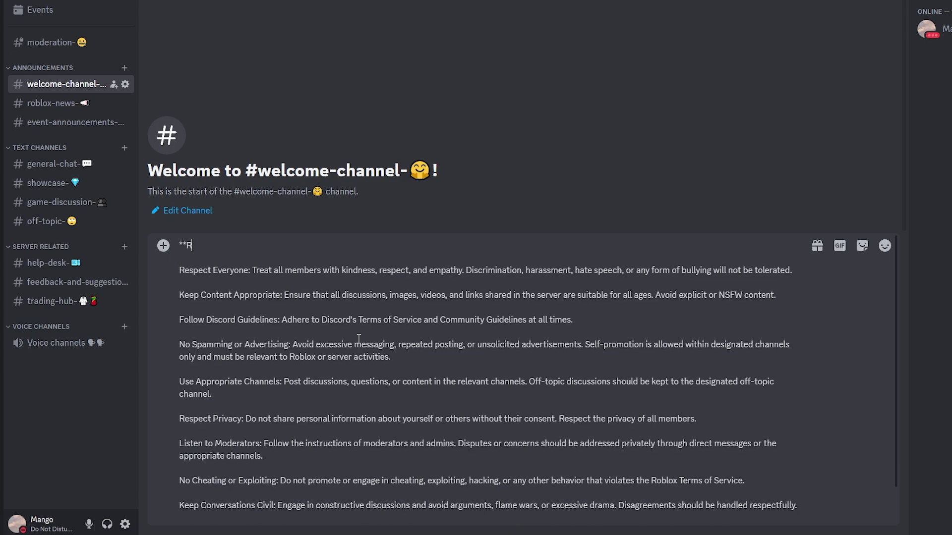
{"action": "type", "text": "ules**"}
{"action": "key", "text": "Return"}
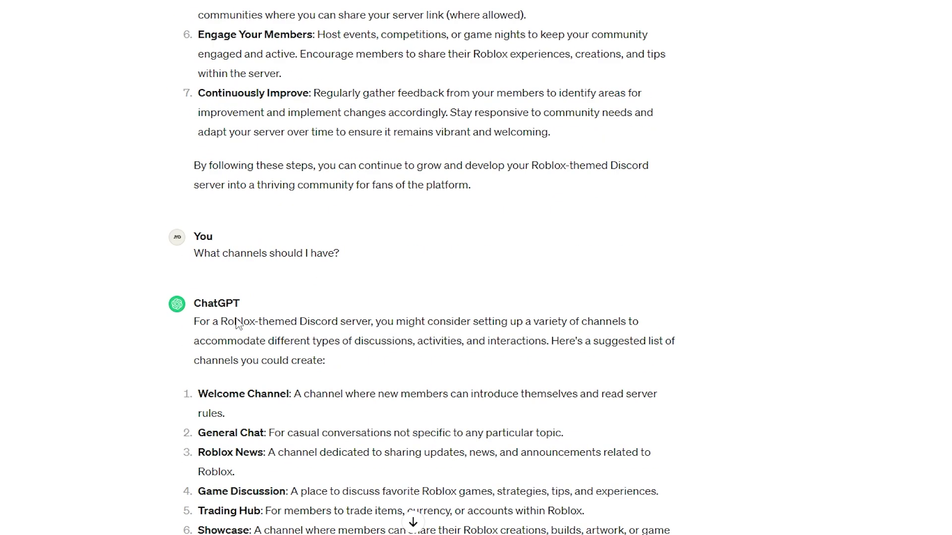
Step: Scroll ChatGPT's Add Bots suggestions and highlight MEE6 among the suggested bots
{"action": "scroll", "coordinate": [275, 248], "scroll_direction": "up", "scroll_amount": 10}
{"action": "scroll", "coordinate": [275, 159], "scroll_direction": "down", "scroll_amount": 5}
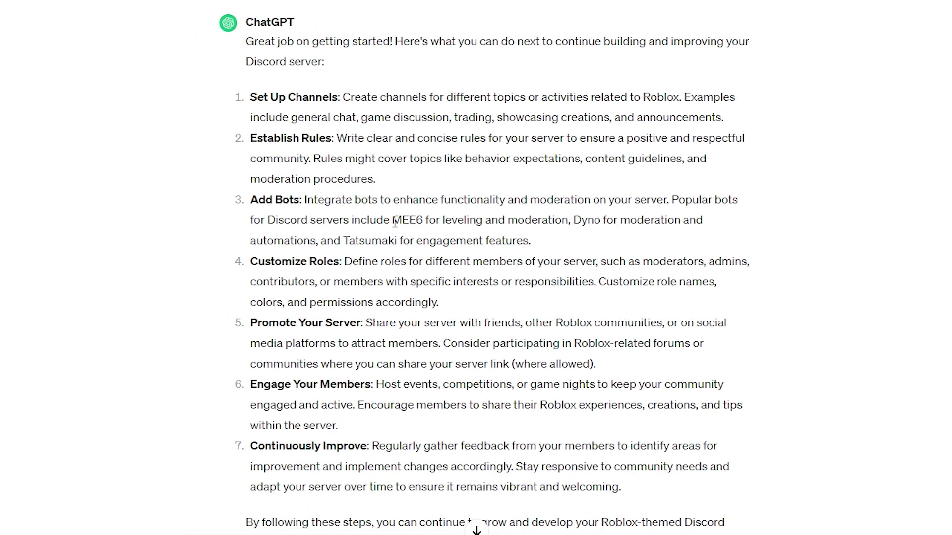
{"action": "mouse_move", "coordinate": [394, 222]}
{"action": "left_mouse_down"}
{"action": "mouse_move", "coordinate": [484, 224]}
{"action": "mouse_move", "coordinate": [397, 226]}
{"action": "mouse_move", "coordinate": [424, 233]}
{"action": "left_mouse_up"}
{"action": "left_click", "coordinate": [406, 221]}
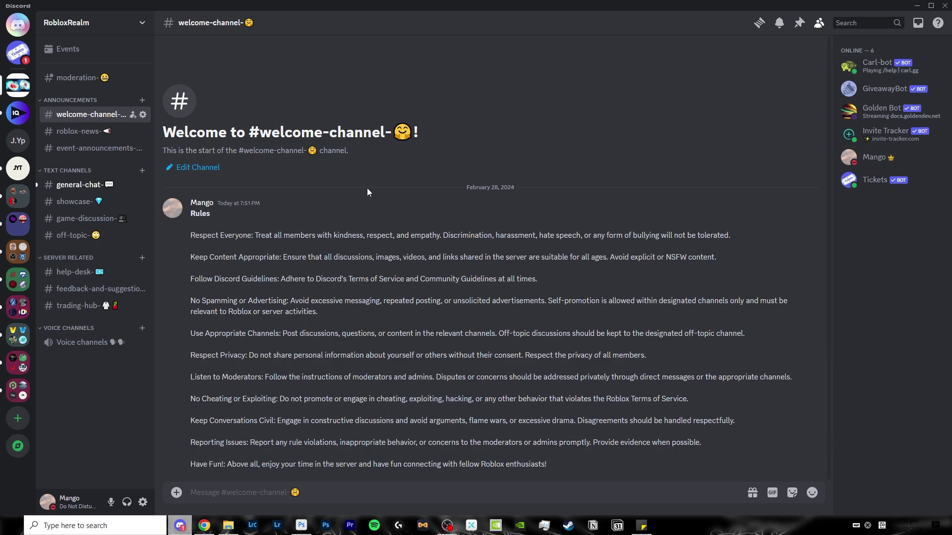
Step: Highlight the Customize Roles tip and ask ChatGPT which roles to create
{"action": "left_click_drag", "start_coordinate": [293, 268], "coordinate": [378, 268]}
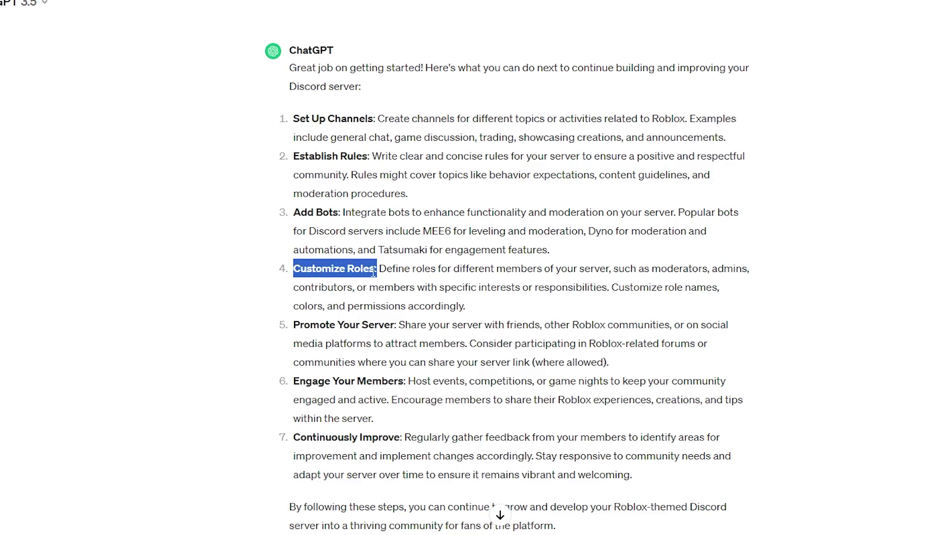
{"action": "left_click", "coordinate": [325, 512]}
{"action": "type", "text": "what are some r"}
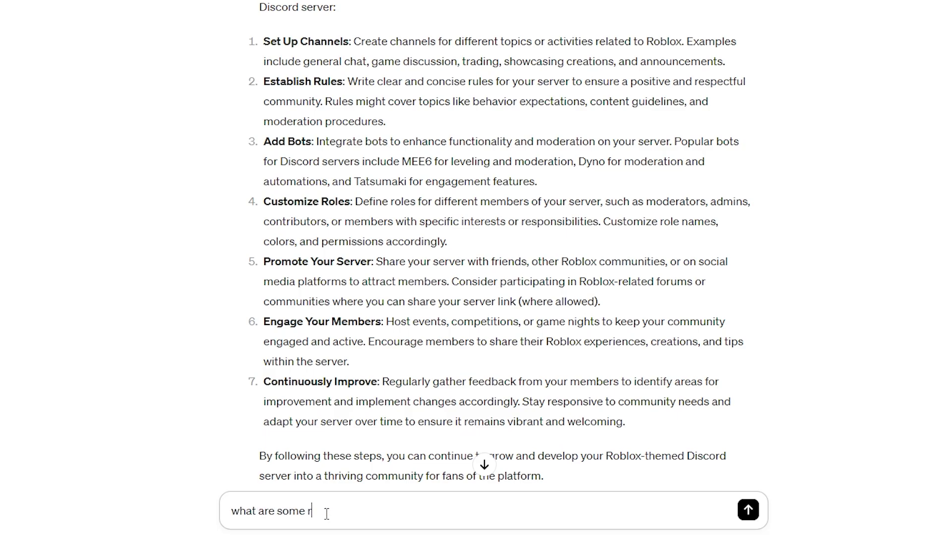
{"action": "type", "text": "oles hould crea"}
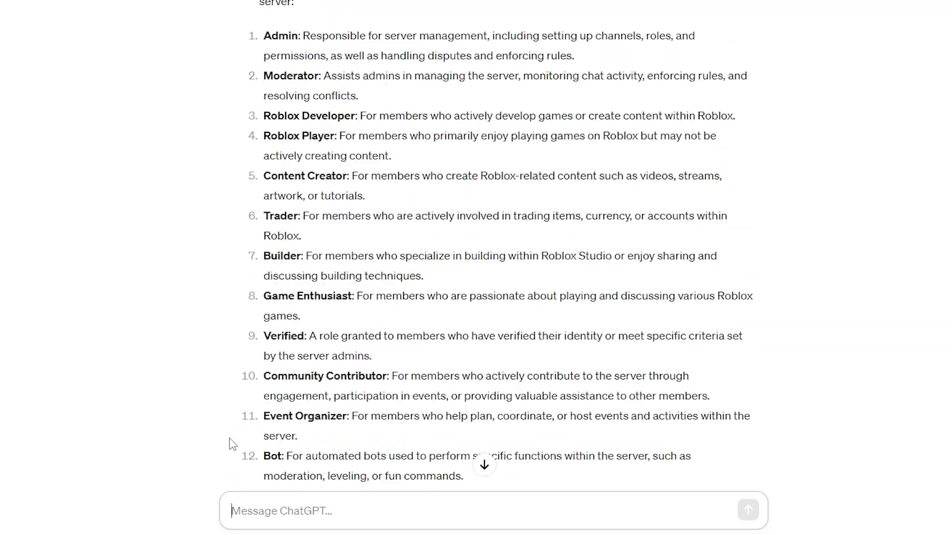
{"action": "scroll", "coordinate": [231, 439], "scroll_direction": "up", "scroll_amount": 3}
{"action": "scroll", "coordinate": [230, 439], "scroll_direction": "down", "scroll_amount": 3}
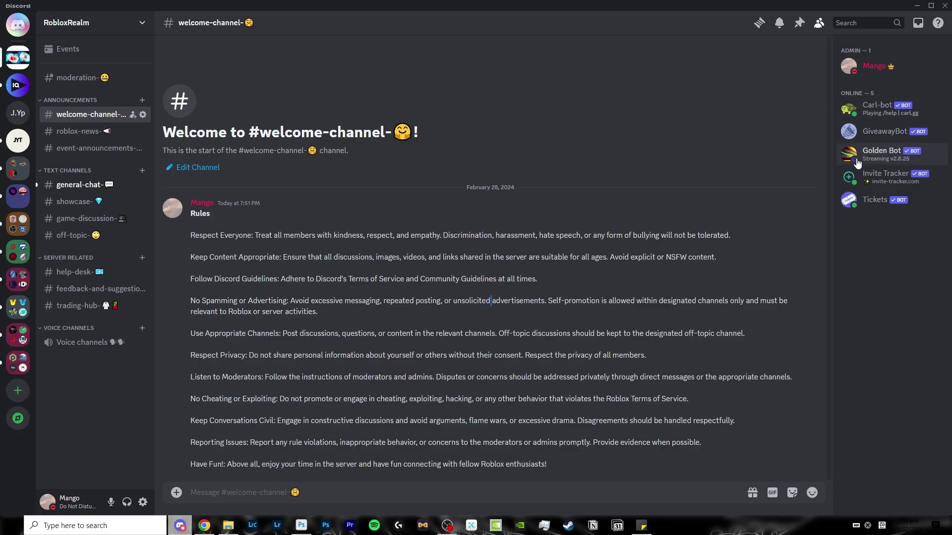
Step: Open RobloxRealm's Server Settings and scroll through the Roles list
{"action": "left_click", "coordinate": [125, 23]}
{"action": "left_click", "coordinate": [114, 93]}
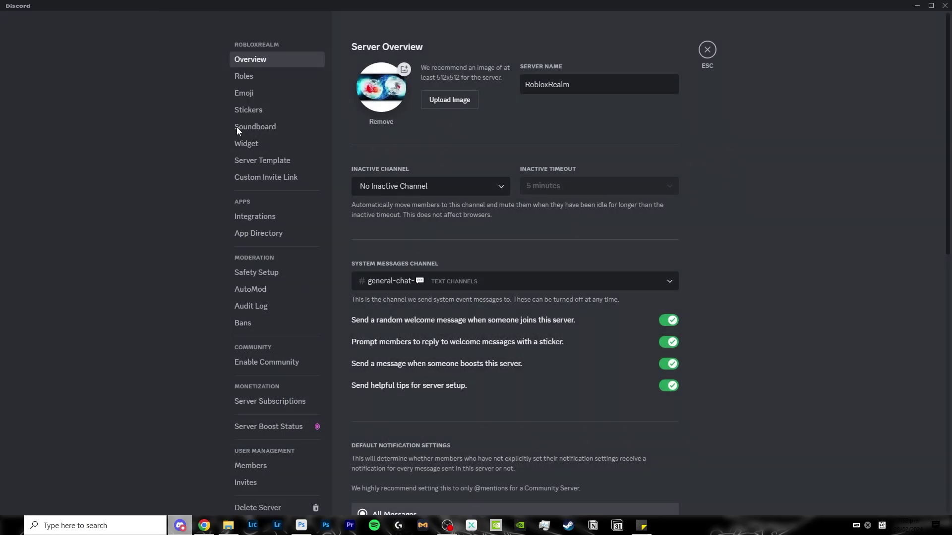
{"action": "left_click", "coordinate": [264, 78]}
{"action": "scroll", "coordinate": [440, 294], "scroll_direction": "down", "scroll_amount": 5}
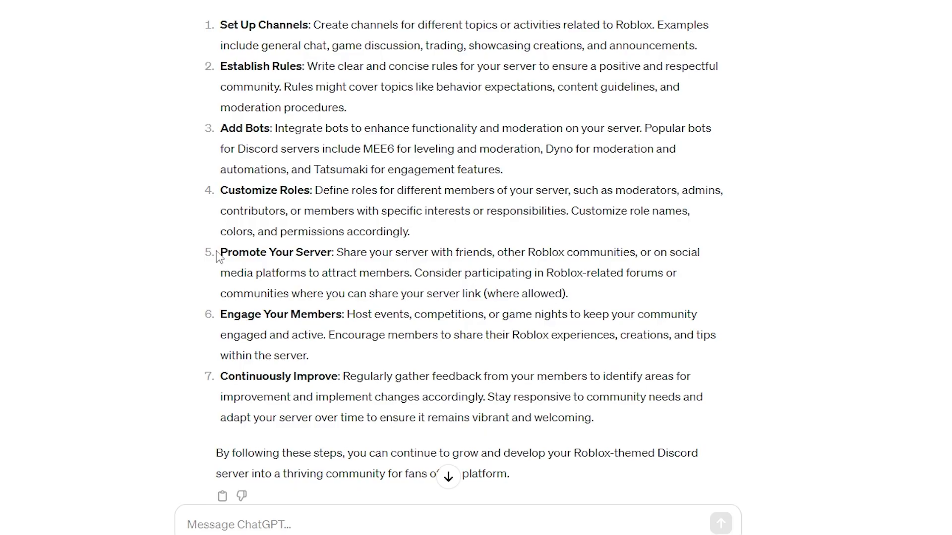
Step: Highlight ChatGPT's Promote Your Server suggestion and part of its tip
{"action": "mouse_move", "coordinate": [221, 252]}
{"action": "left_mouse_down"}
{"action": "mouse_move", "coordinate": [641, 252]}
{"action": "mouse_move", "coordinate": [272, 274]}
{"action": "mouse_move", "coordinate": [410, 278]}
{"action": "left_mouse_up"}
{"action": "mouse_move", "coordinate": [488, 293]}
{"action": "left_mouse_down"}
{"action": "mouse_move", "coordinate": [565, 293]}
{"action": "mouse_move", "coordinate": [557, 293]}
{"action": "left_mouse_up"}
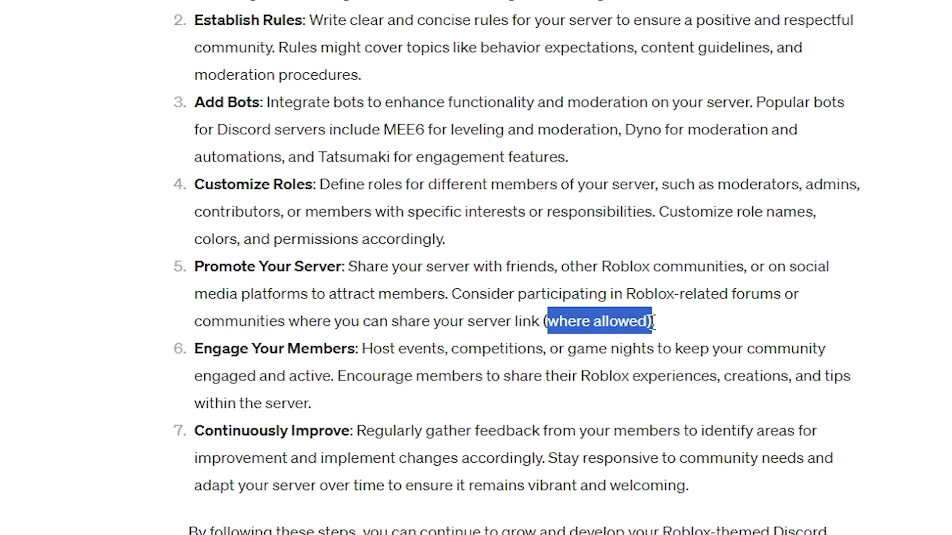
{"action": "left_click", "coordinate": [639, 322]}
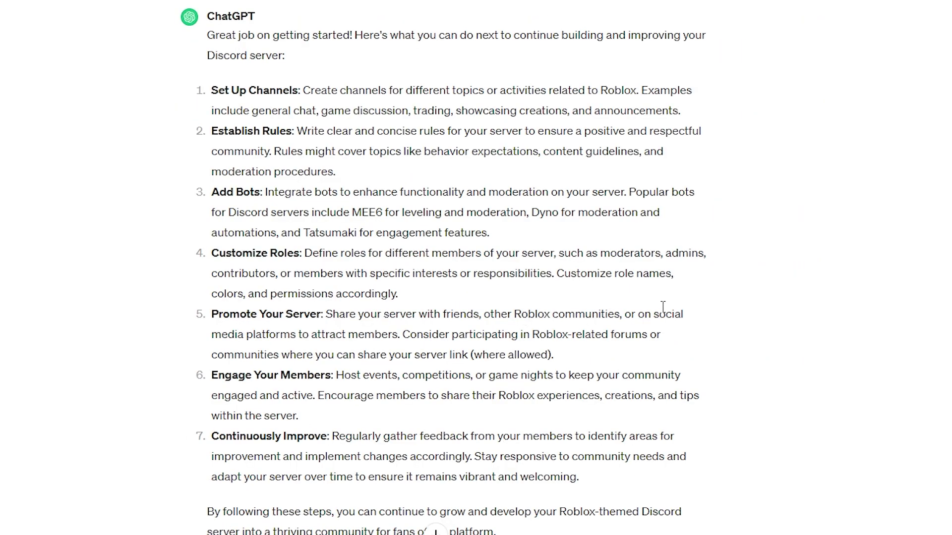
Step: Highlight part of the server promotion tip in ChatGPT's reply
{"action": "mouse_move", "coordinate": [662, 307]}
{"action": "left_mouse_down"}
{"action": "mouse_move", "coordinate": [664, 335]}
{"action": "mouse_move", "coordinate": [349, 331]}
{"action": "mouse_move", "coordinate": [604, 320]}
{"action": "left_mouse_up"}
{"action": "left_click", "coordinate": [422, 319]}
{"action": "left_click", "coordinate": [599, 317]}
Step: Ask ChatGPT 'how do i make the server look better' and scroll the answer
{"action": "scroll", "coordinate": [214, 314], "scroll_direction": "down", "scroll_amount": 10}
{"action": "left_click", "coordinate": [276, 494]}
{"action": "type", "text": "how do "}
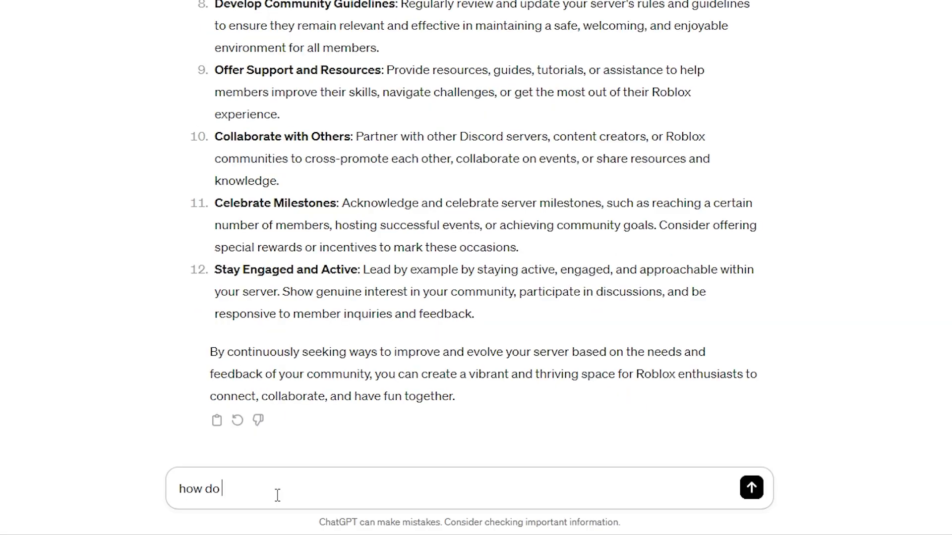
{"action": "type", "text": "i make the server "}
{"action": "type", "text": "look better"}
{"action": "key", "text": "Return"}
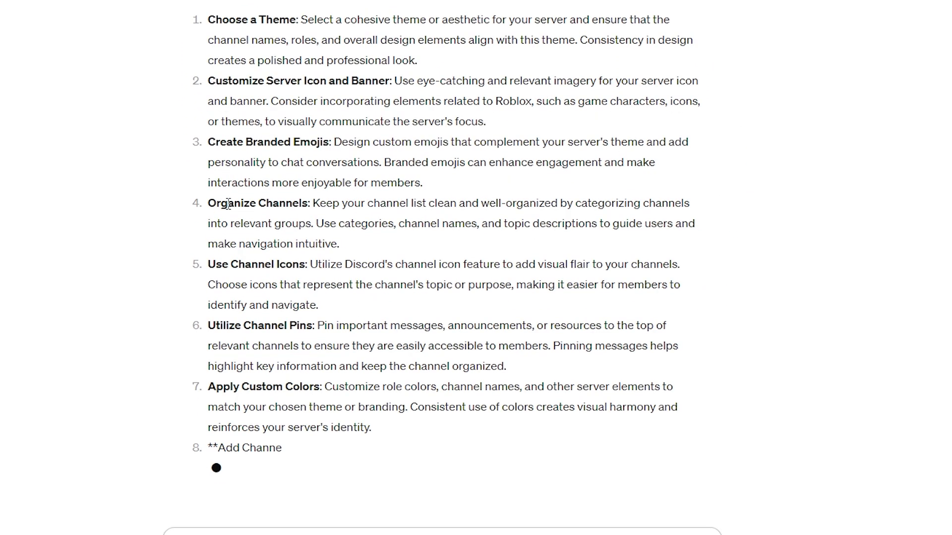
{"action": "scroll", "coordinate": [228, 204], "scroll_direction": "up", "scroll_amount": 2}
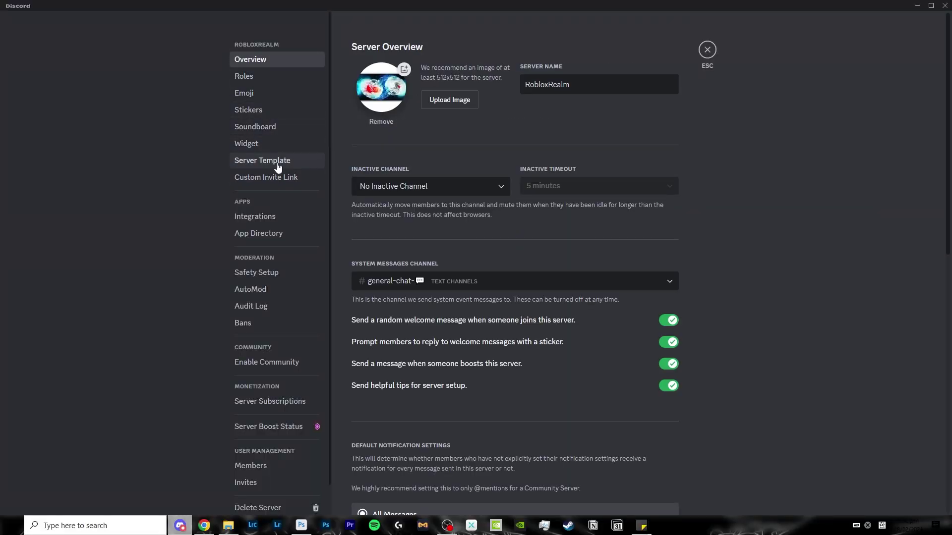
Step: Check the Roles and Overview pages of Server Settings, then close settings
{"action": "left_click", "coordinate": [260, 77]}
{"action": "left_click", "coordinate": [266, 60]}
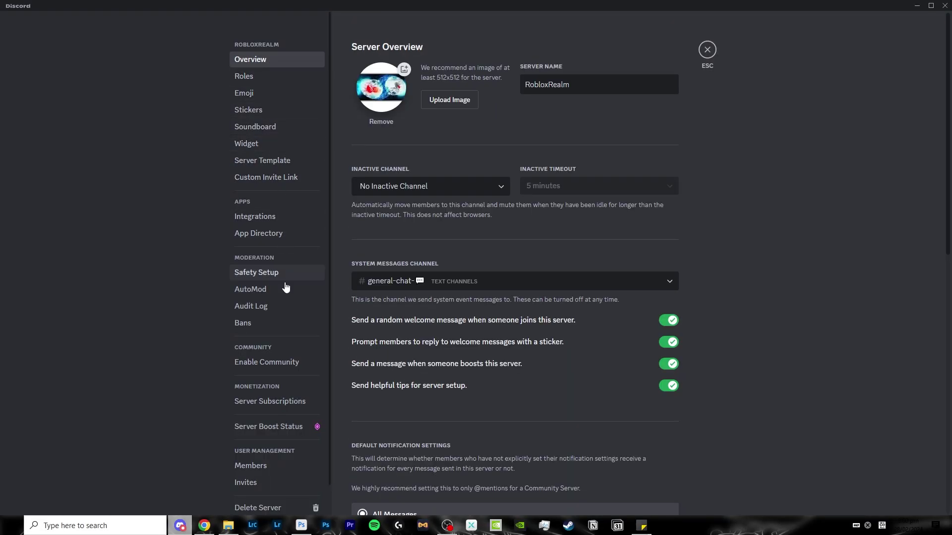
{"action": "left_click", "coordinate": [712, 54]}
Step: Look through RobloxRealm's Server Boost perks page and close it
{"action": "left_click", "coordinate": [64, 16]}
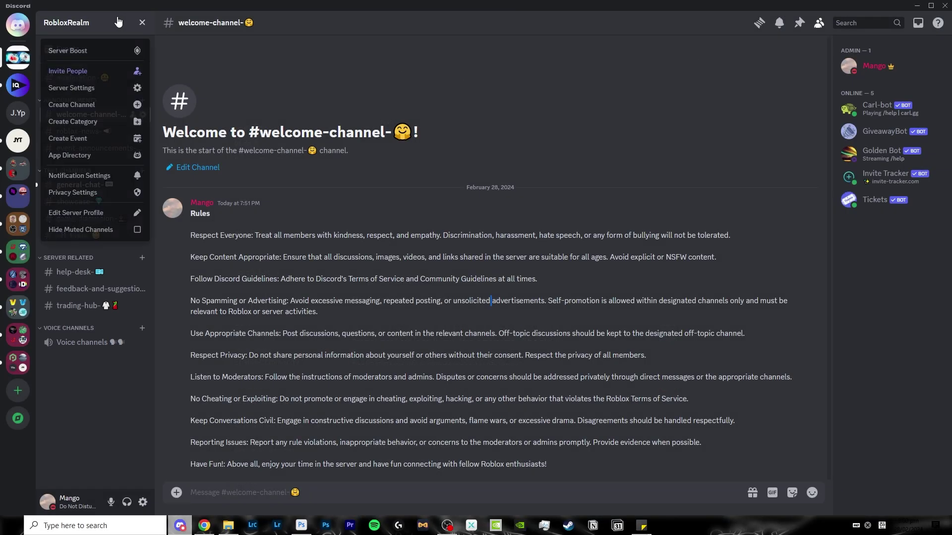
{"action": "left_click", "coordinate": [70, 50]}
{"action": "scroll", "coordinate": [433, 292], "scroll_direction": "down", "scroll_amount": 5}
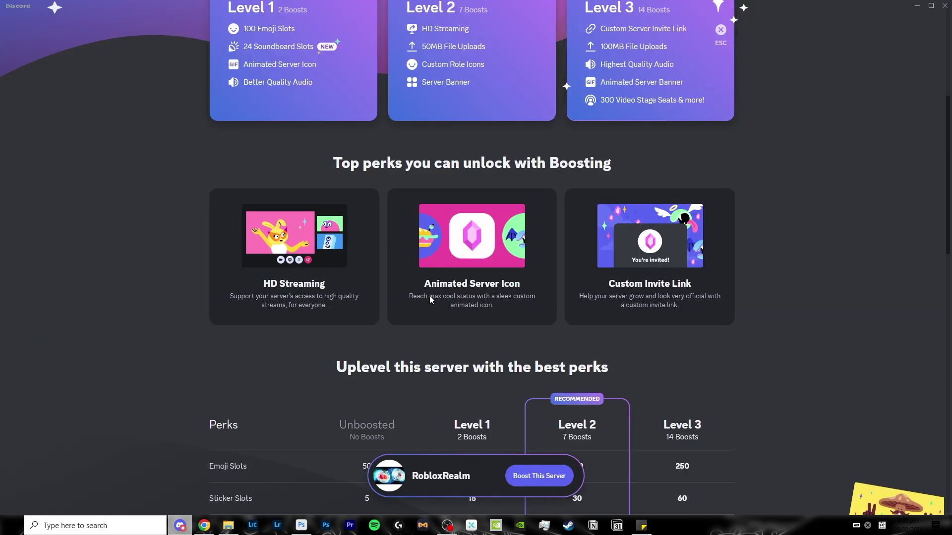
{"action": "scroll", "coordinate": [500, 257], "scroll_direction": "up", "scroll_amount": 5}
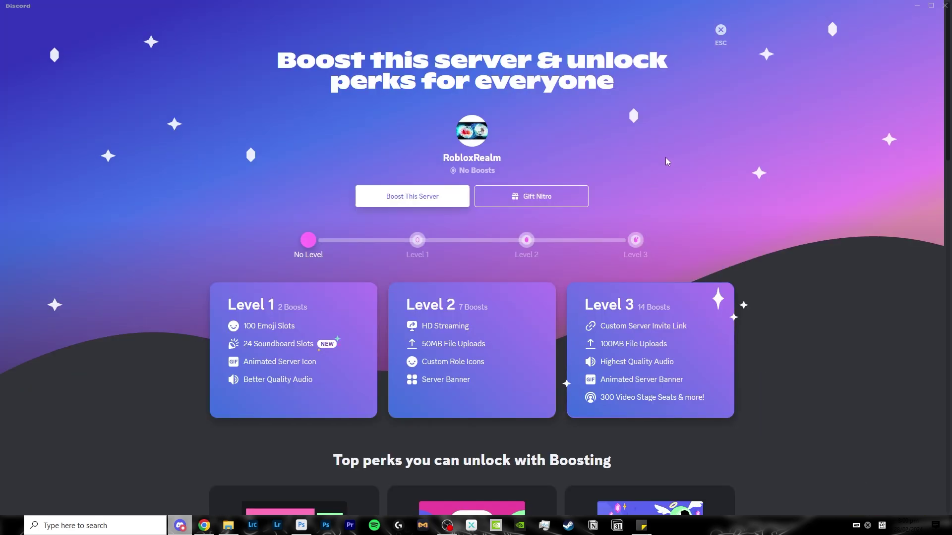
{"action": "key", "text": "Escape"}
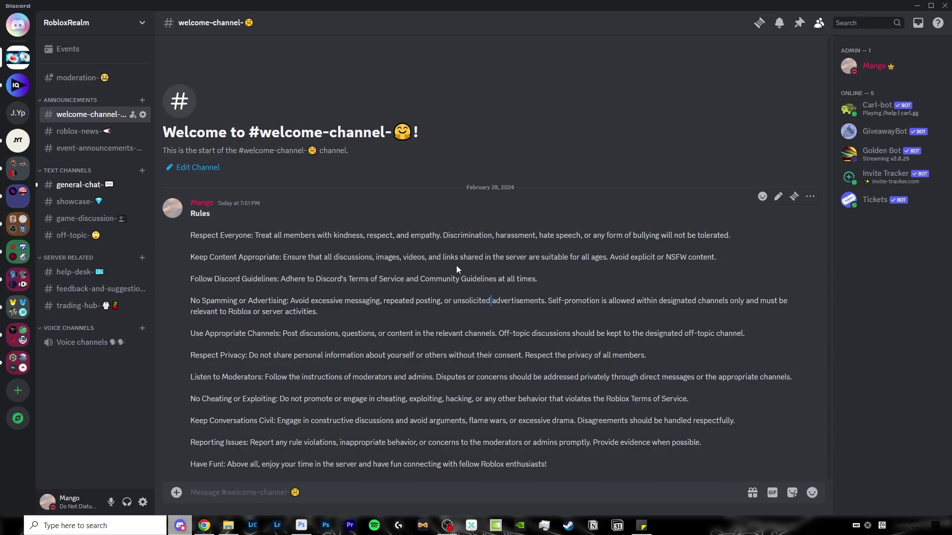
Step: Pin the rules message in the welcome channel
{"action": "left_click_drag", "start_coordinate": [190, 247], "coordinate": [642, 257]}
{"action": "left_click", "coordinate": [810, 196]}
{"action": "left_click", "coordinate": [760, 260]}
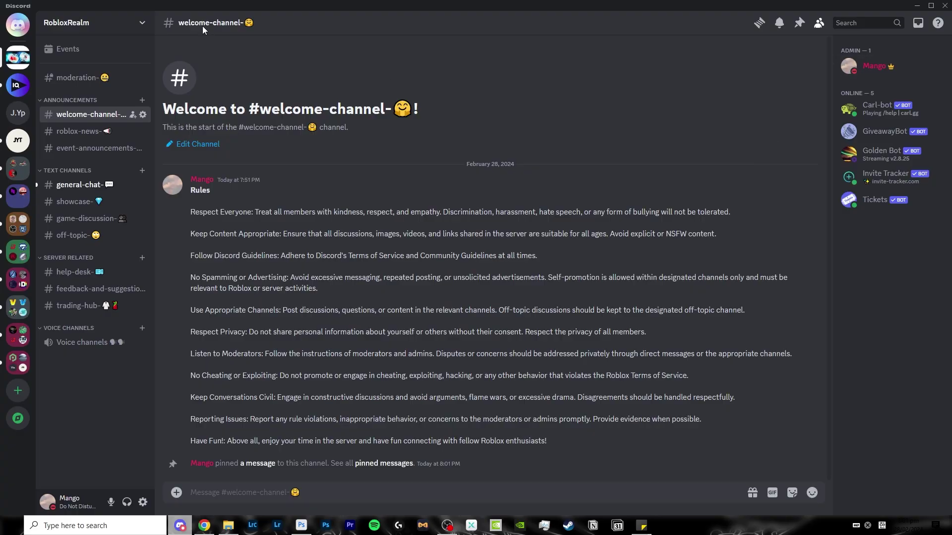
Step: Open RobloxRealm's Server Settings at Roles, then go to Safety Setup
{"action": "left_click", "coordinate": [89, 22]}
{"action": "left_click", "coordinate": [74, 87]}
{"action": "left_click", "coordinate": [258, 76]}
{"action": "scroll", "coordinate": [446, 238], "scroll_direction": "down", "scroll_amount": 4}
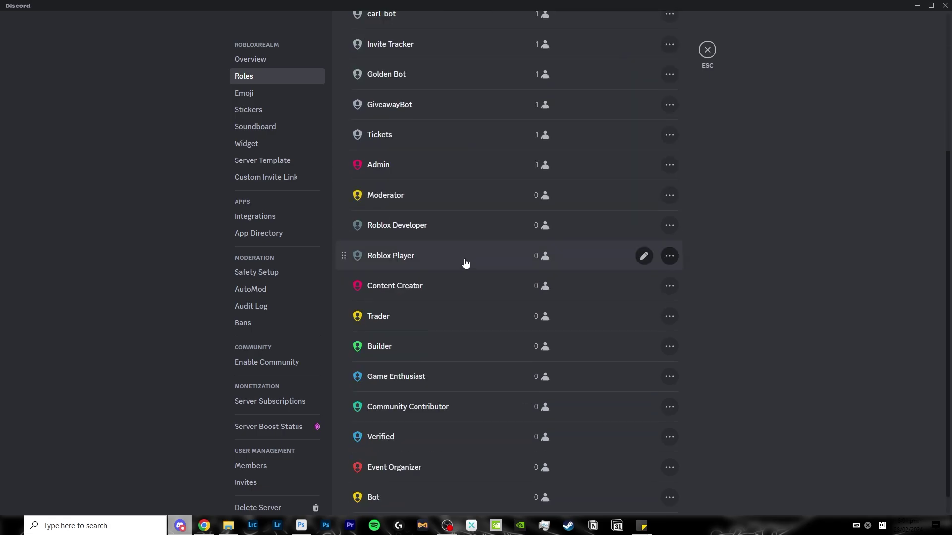
{"action": "left_click_drag", "start_coordinate": [108, 236], "coordinate": [296, 236]}
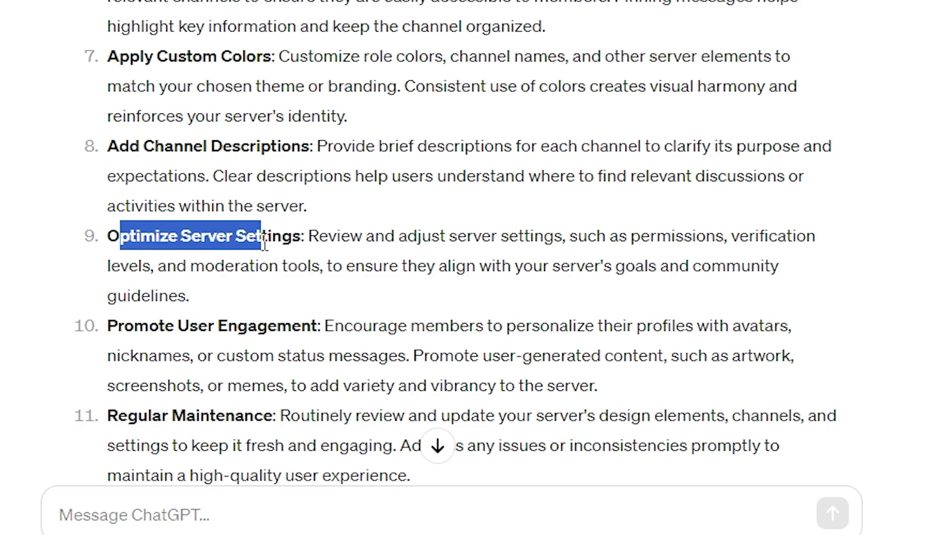
{"action": "left_click", "coordinate": [391, 236]}
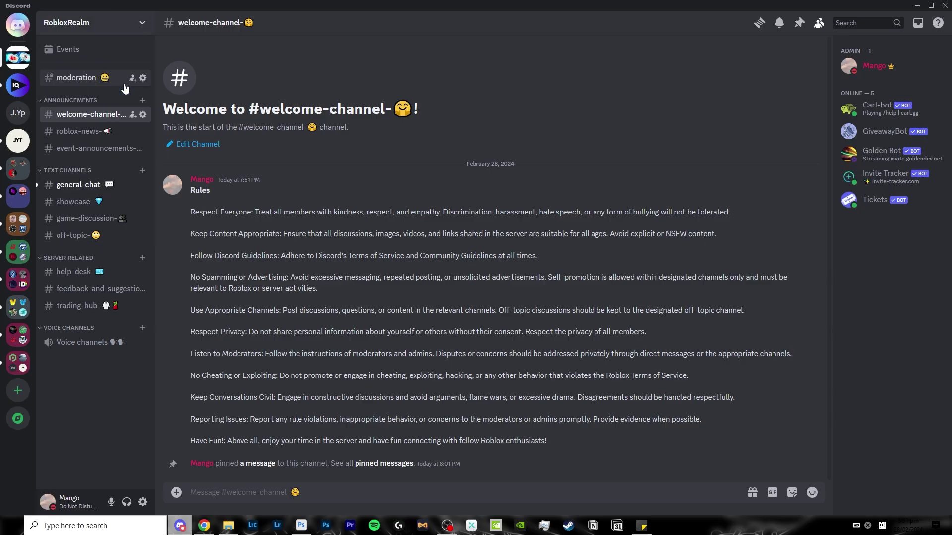
{"action": "left_click", "coordinate": [311, 270]}
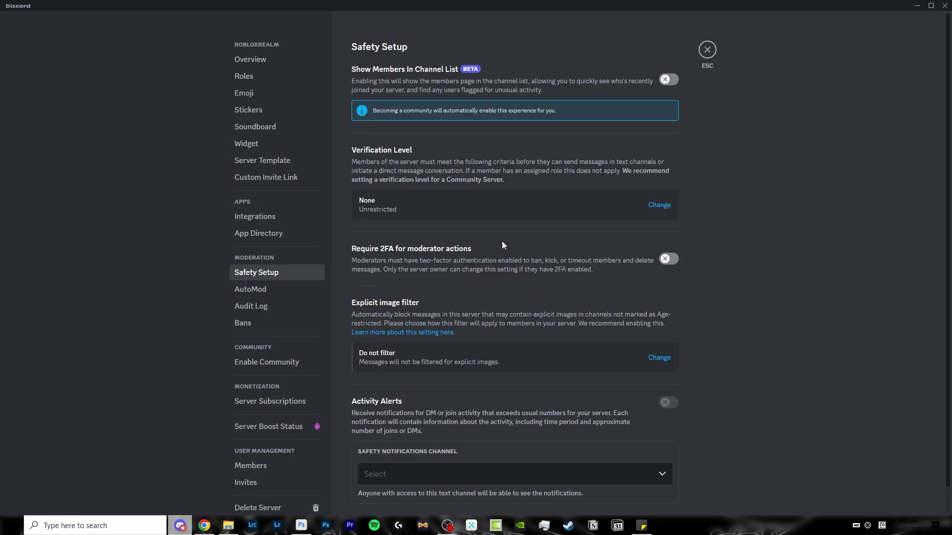
Step: Set verification level to Medium and filter explicit images from all members
{"action": "left_click", "coordinate": [592, 212]}
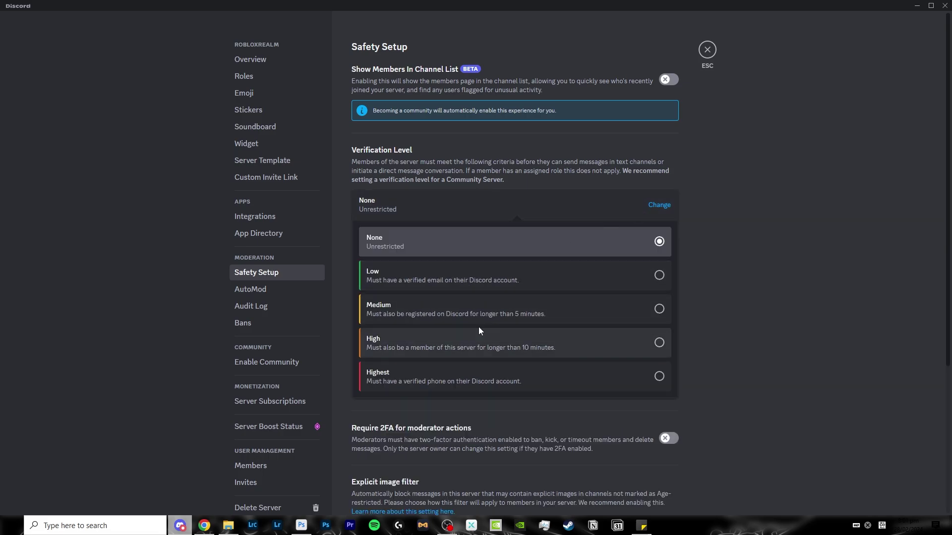
{"action": "left_click", "coordinate": [487, 315]}
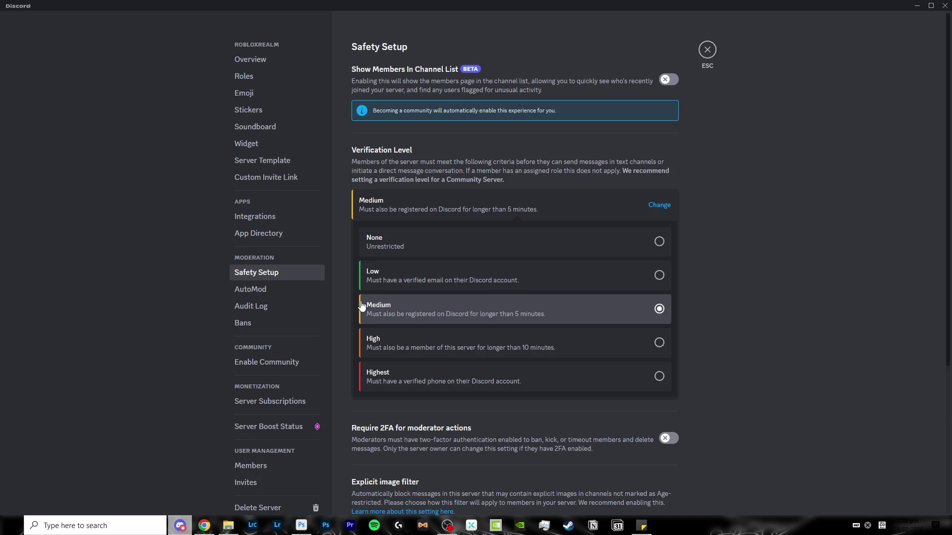
{"action": "scroll", "coordinate": [387, 362], "scroll_direction": "down", "scroll_amount": 4}
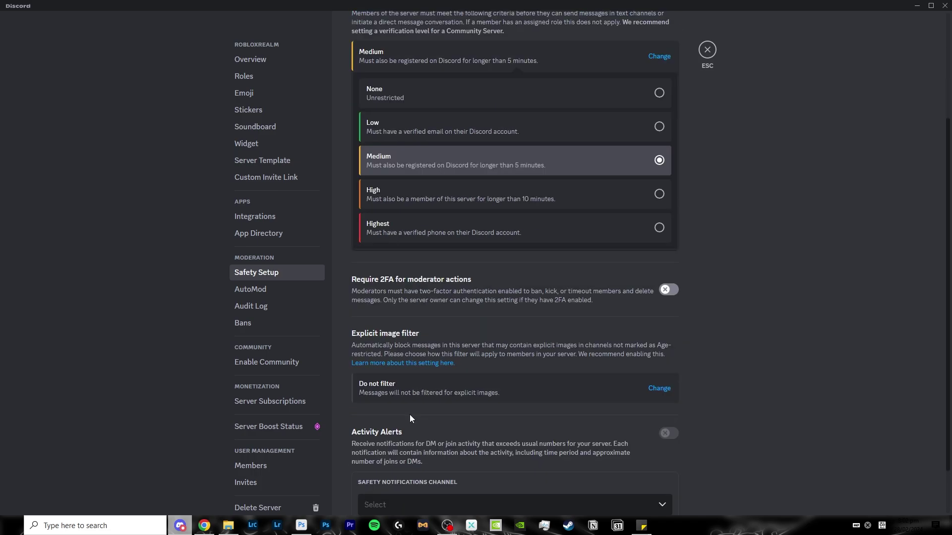
{"action": "left_click", "coordinate": [444, 339]}
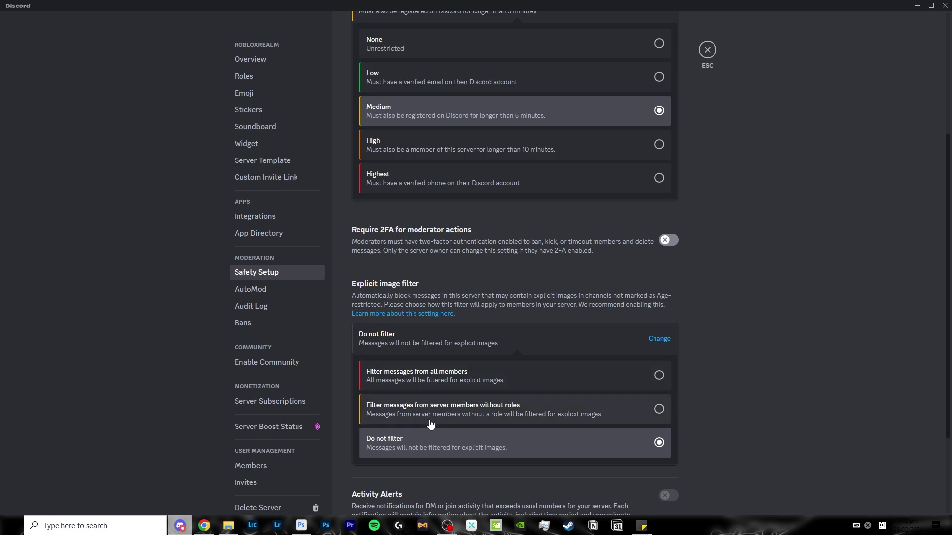
{"action": "left_click", "coordinate": [456, 393]}
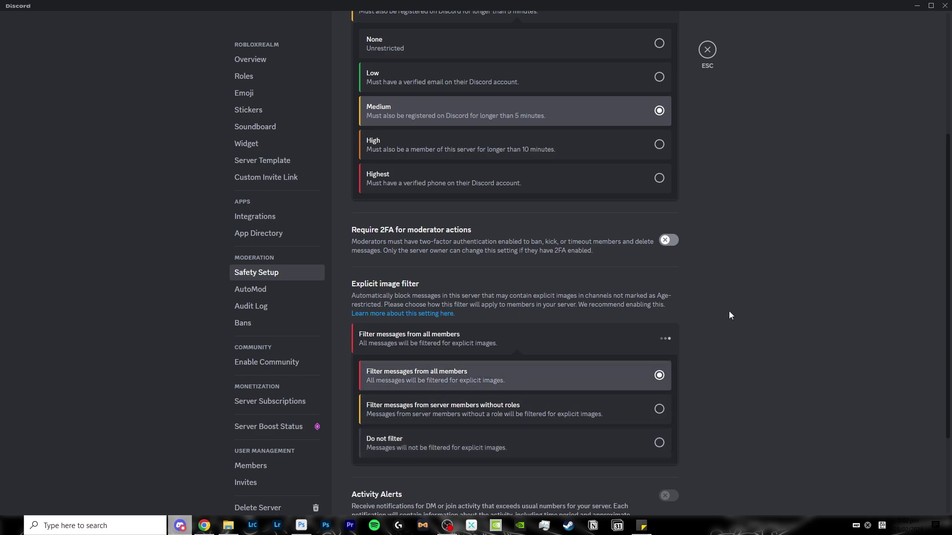
{"action": "left_click", "coordinate": [632, 343]}
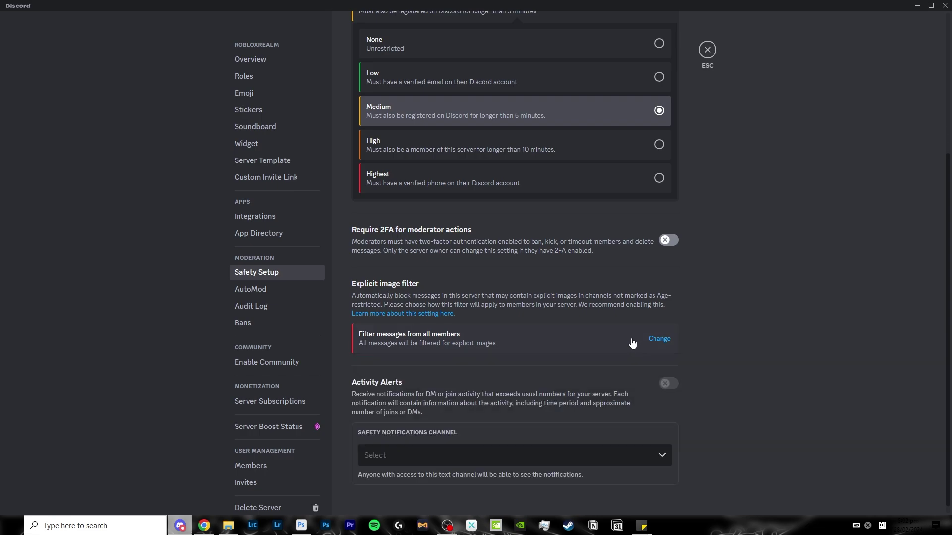
Step: Send safety notifications to #moderation, enable Activity Alerts, and start typing '/ban ma'
{"action": "scroll", "coordinate": [567, 409], "scroll_direction": "down", "scroll_amount": 1}
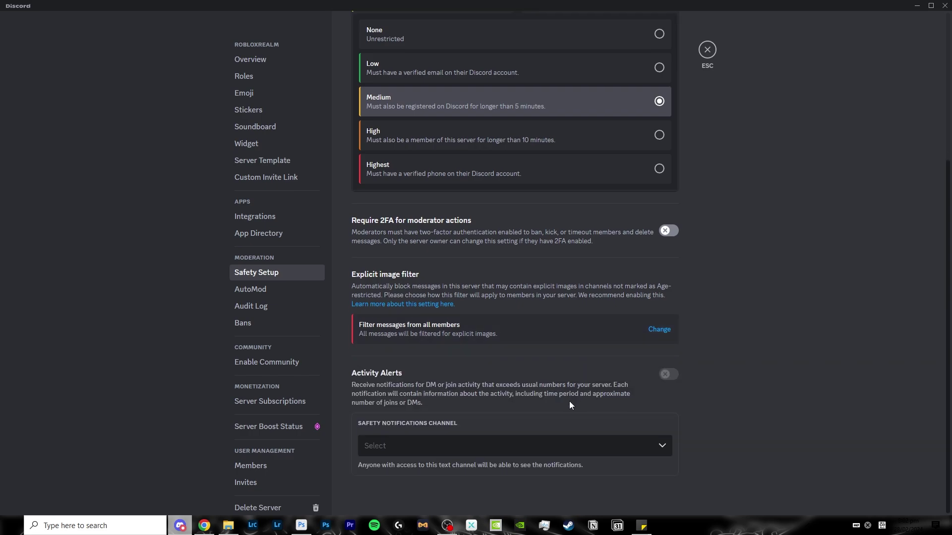
{"action": "left_click", "coordinate": [393, 447]}
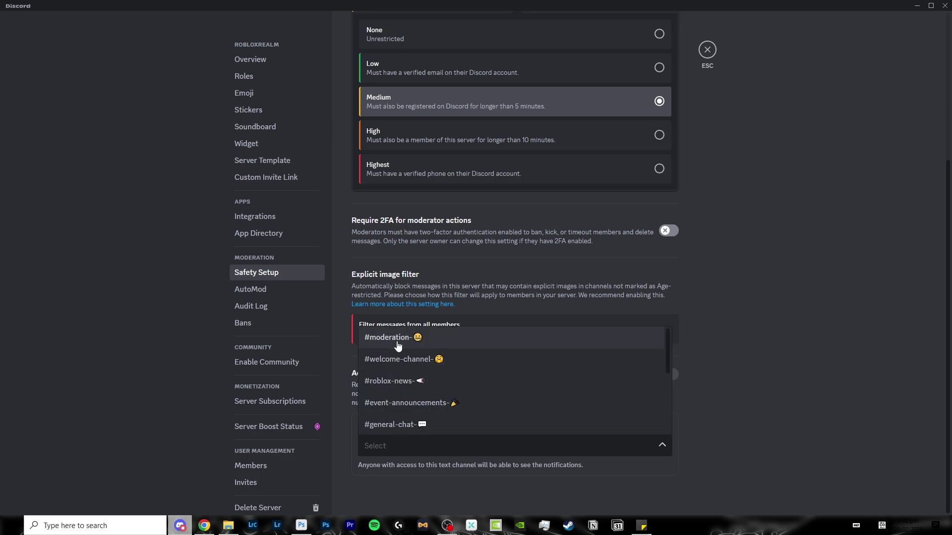
{"action": "left_click", "coordinate": [456, 342]}
{"action": "left_click", "coordinate": [666, 375]}
{"action": "scroll", "coordinate": [542, 345], "scroll_direction": "up", "scroll_amount": 2}
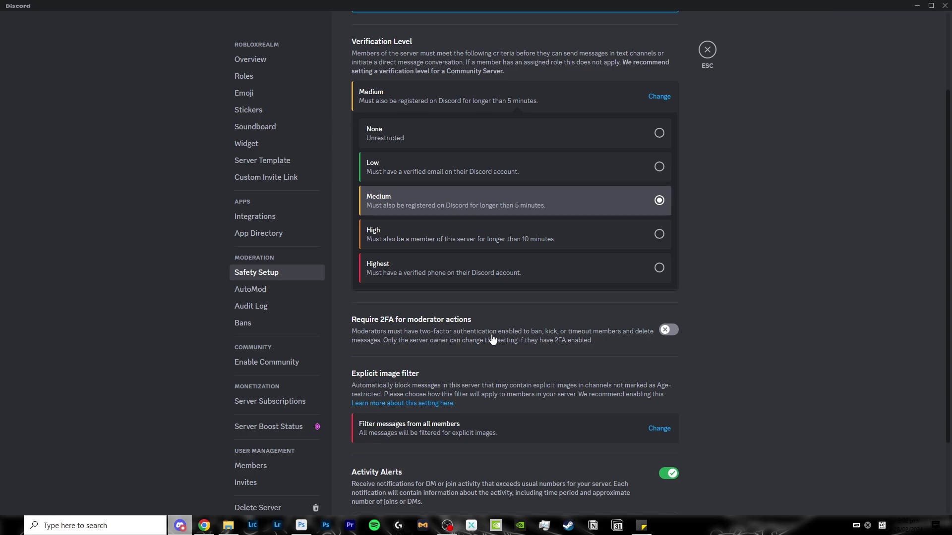
{"action": "scroll", "coordinate": [542, 322], "scroll_direction": "up", "scroll_amount": 2}
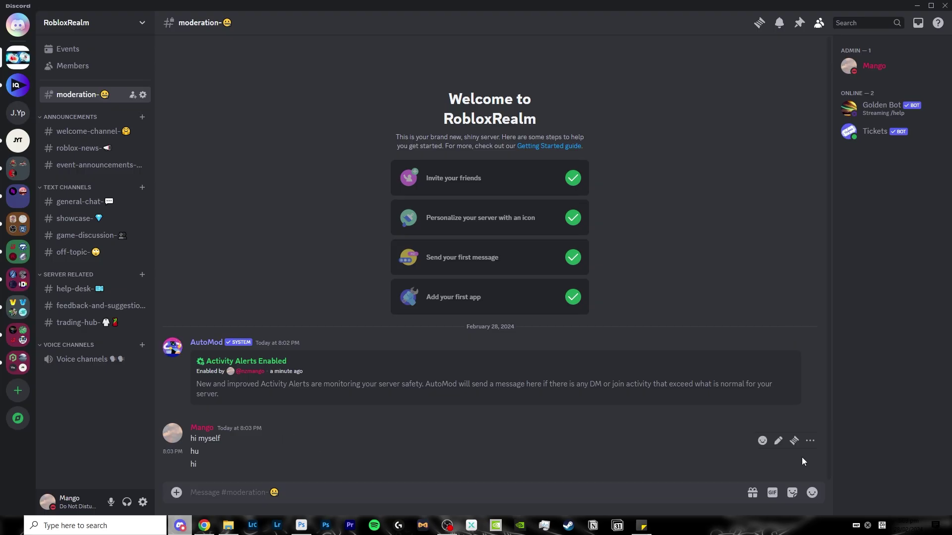
{"action": "type", "text": "/ban"}
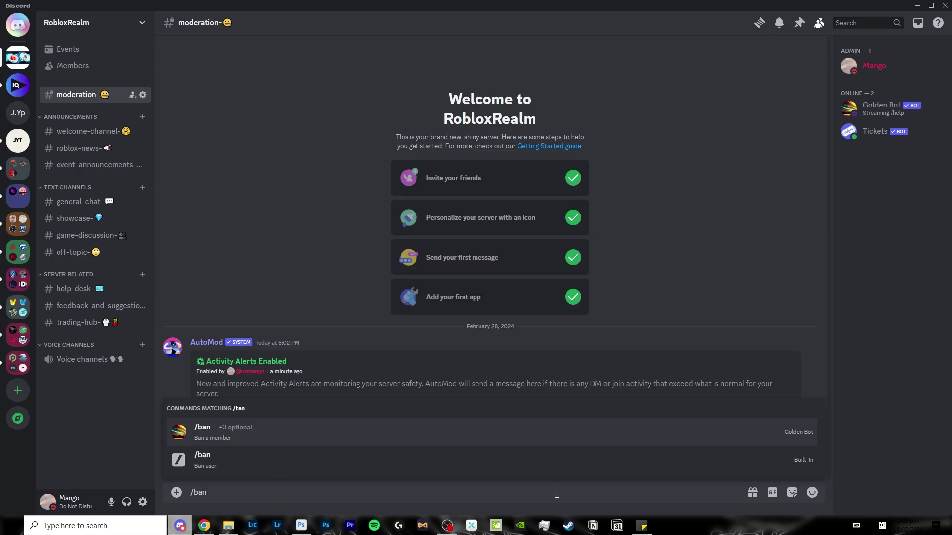
{"action": "type", "text": " ma"}
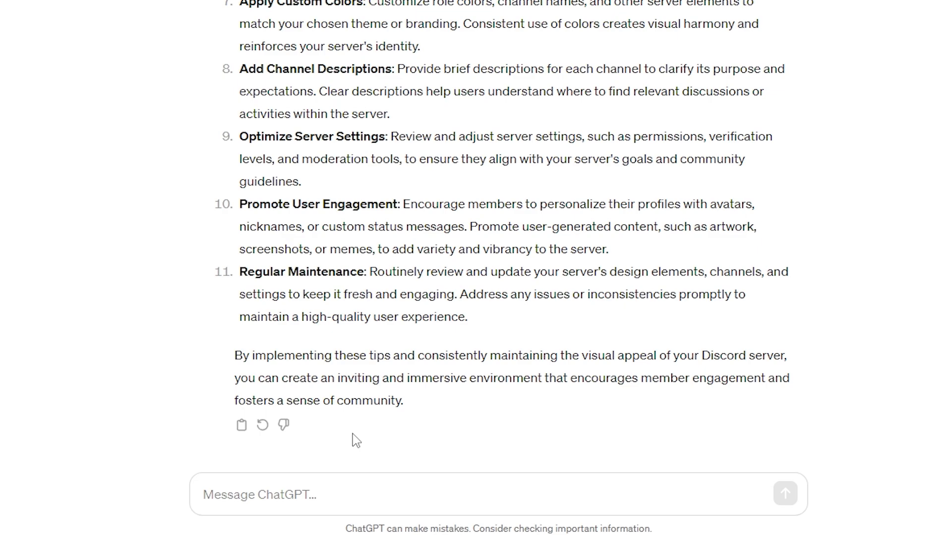
Step: Ask ChatGPT whether that is everything needed to make the BEST Discord server
{"action": "left_click", "coordinate": [331, 497]}
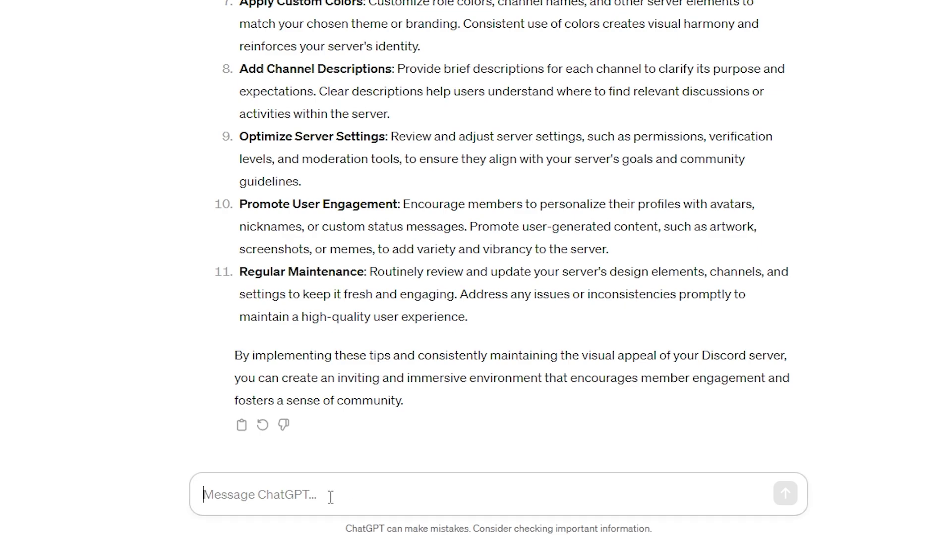
{"action": "type", "text": "is that all "}
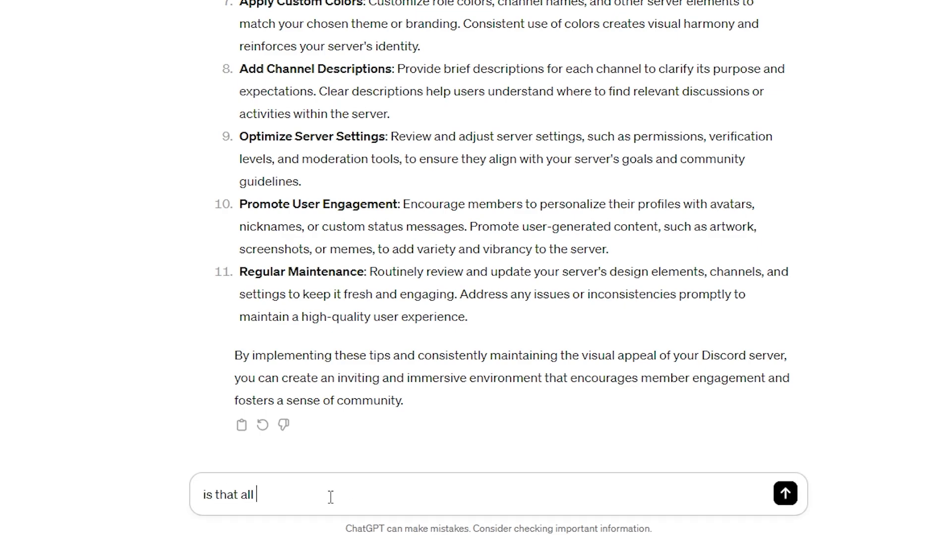
{"action": "type", "text": "to making the BEST discord server??/"}
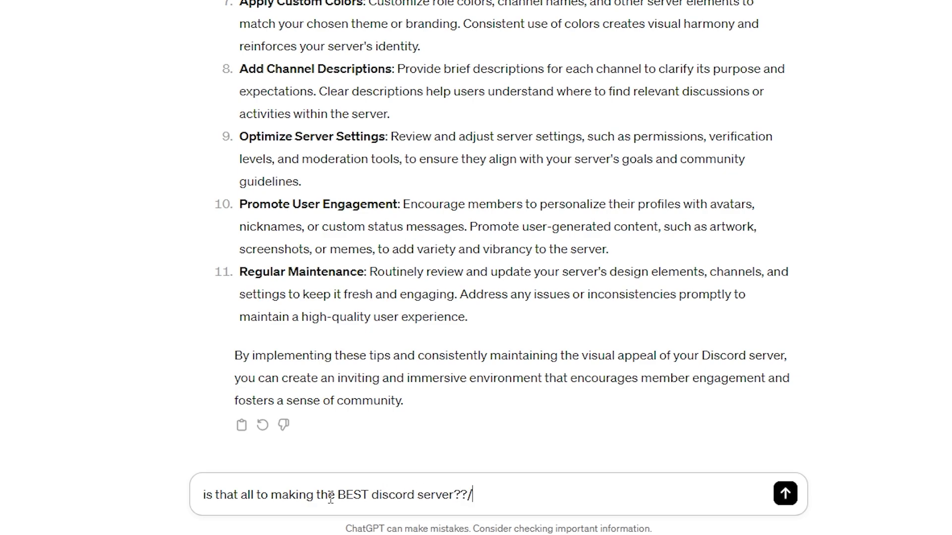
{"action": "key", "text": "Return"}
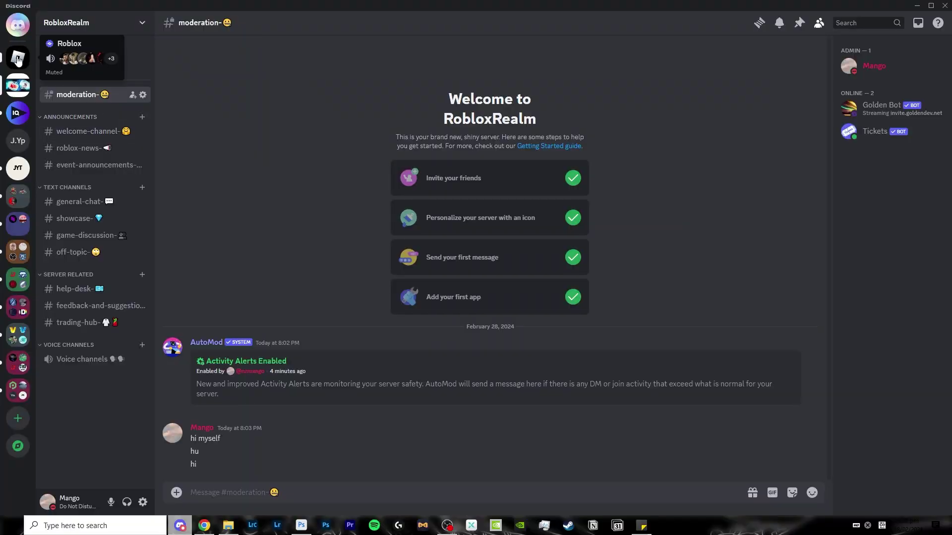
{"action": "left_click", "coordinate": [18, 59]}
{"action": "left_click", "coordinate": [100, 115]}
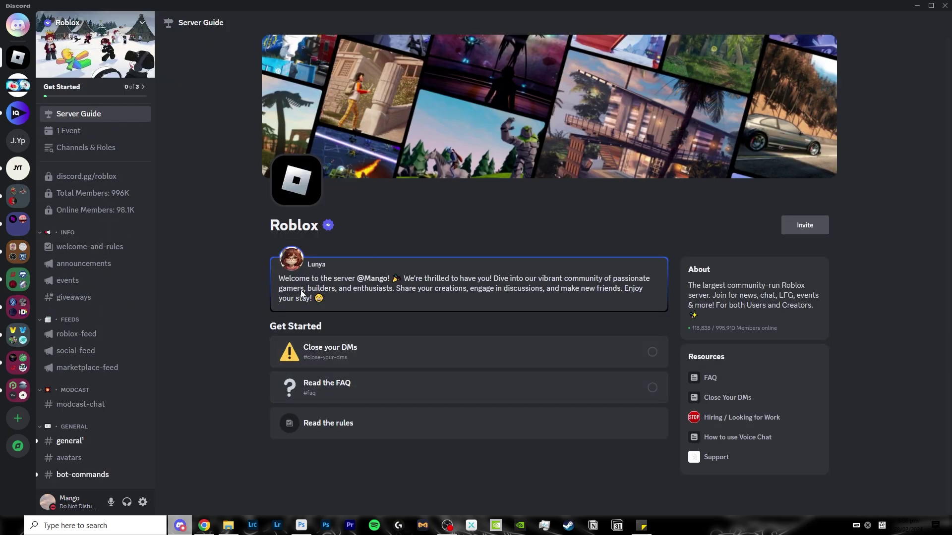
{"action": "left_click", "coordinate": [711, 382]}
{"action": "scroll", "coordinate": [495, 328], "scroll_direction": "down", "scroll_amount": 4}
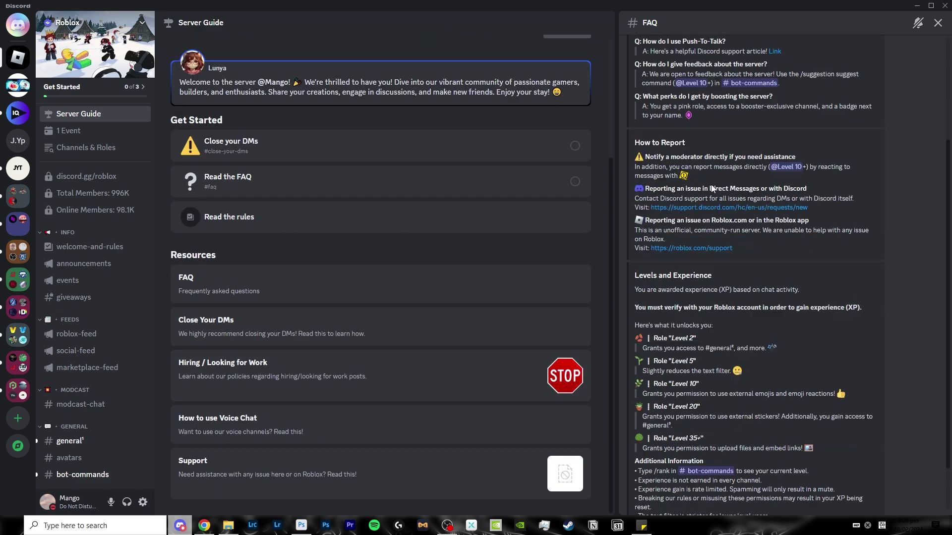
{"action": "scroll", "coordinate": [709, 283], "scroll_direction": "down", "scroll_amount": 4}
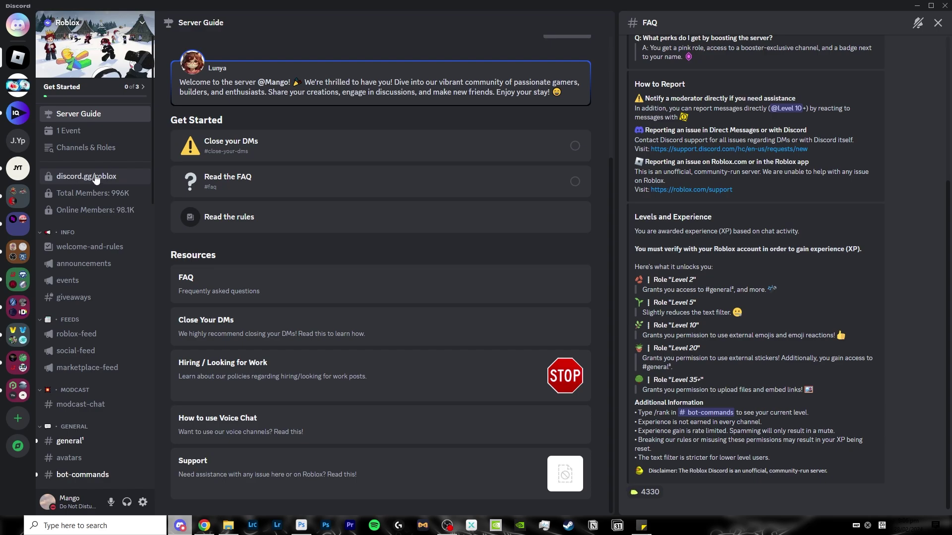
{"action": "left_click", "coordinate": [116, 22]}
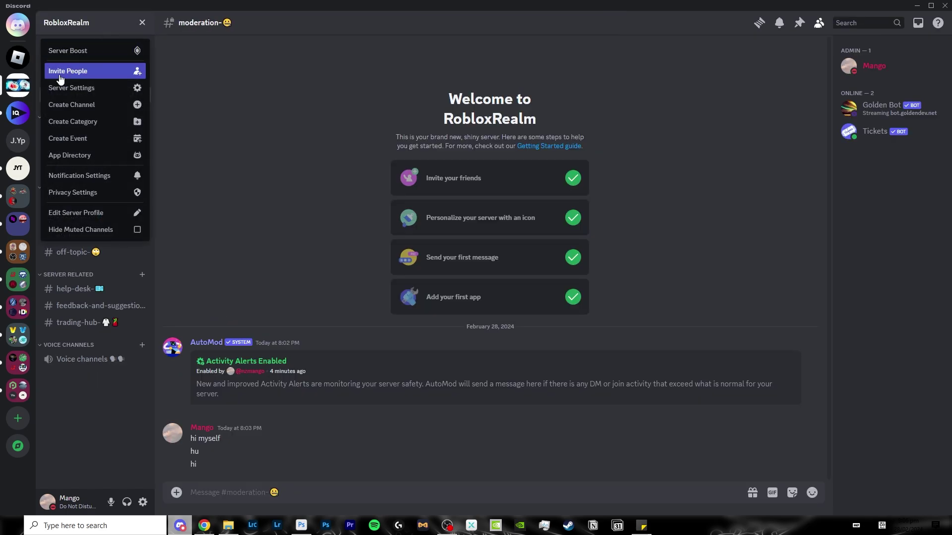
{"action": "left_click", "coordinate": [70, 32]}
{"action": "left_click", "coordinate": [23, 60]}
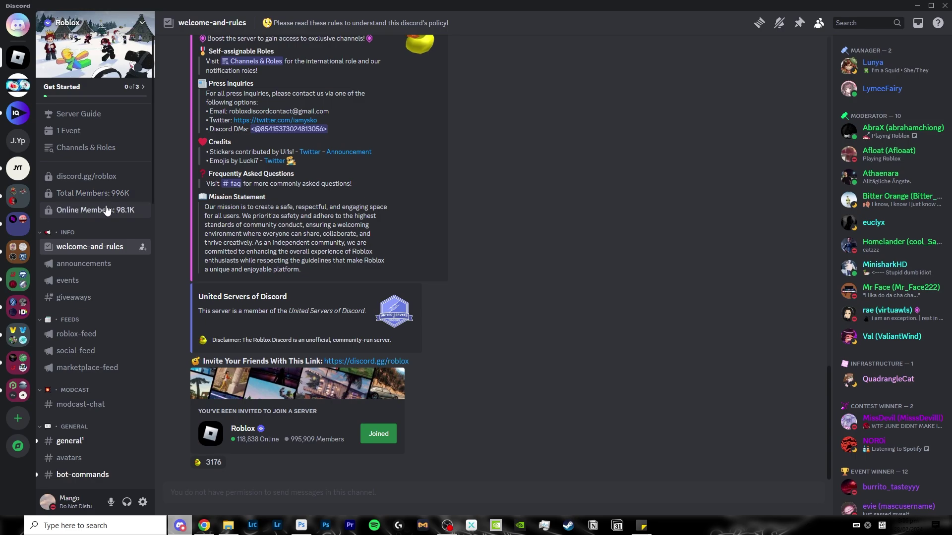
{"action": "key", "text": "ctrl+alt+Down"}
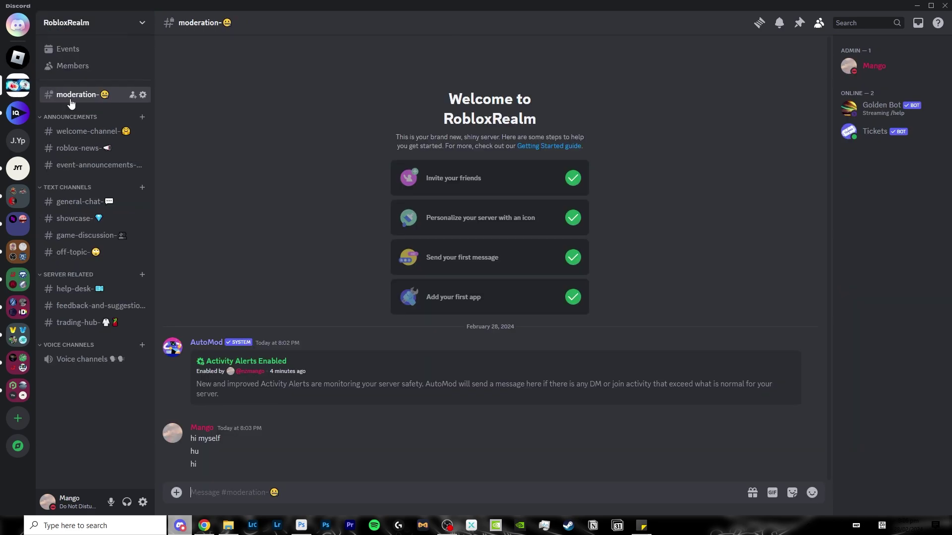
{"action": "left_click", "coordinate": [17, 58]}
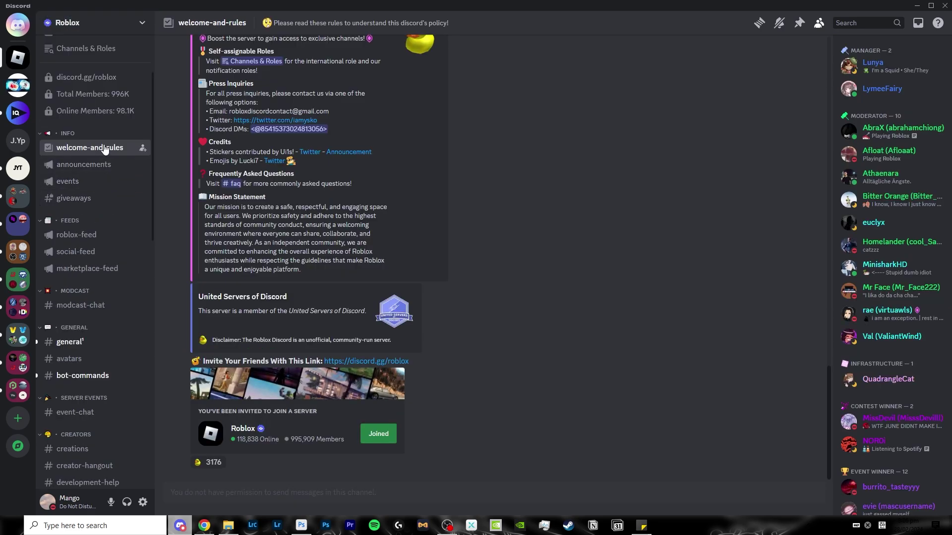
{"action": "left_click", "coordinate": [87, 199]}
{"action": "left_click", "coordinate": [17, 81]}
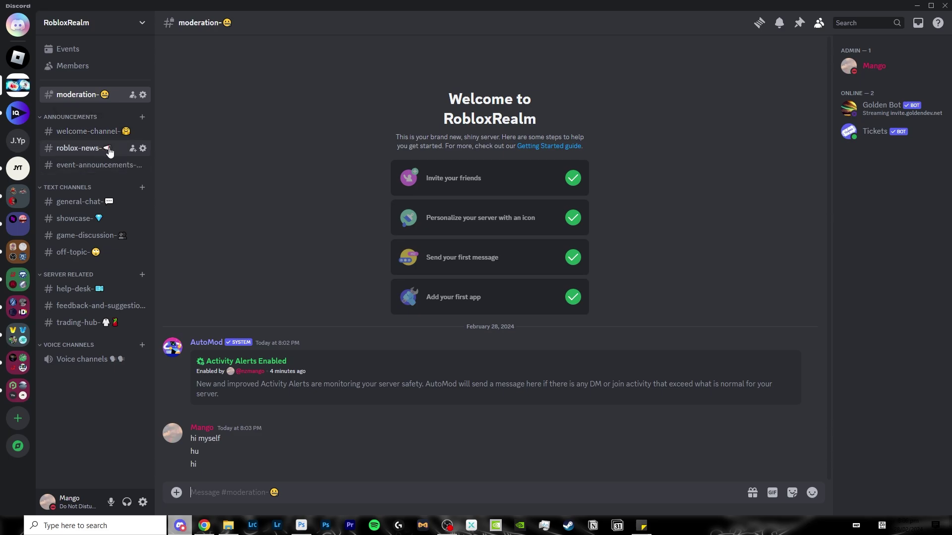
{"action": "mouse_move", "coordinate": [109, 151]}
{"action": "left_mouse_down"}
{"action": "mouse_move", "coordinate": [79, 174]}
{"action": "mouse_move", "coordinate": [92, 170]}
{"action": "left_mouse_up"}
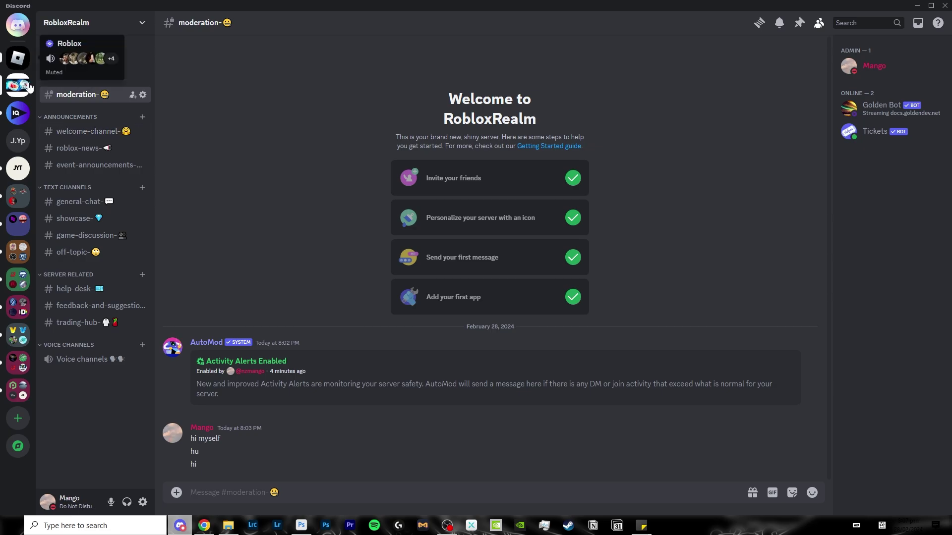
Step: Compare the official Roblox server's roblox-feed, marketplace-feed and social-feed channels, then return to RobloxRealm
{"action": "left_click", "coordinate": [18, 58]}
{"action": "left_click", "coordinate": [79, 236]}
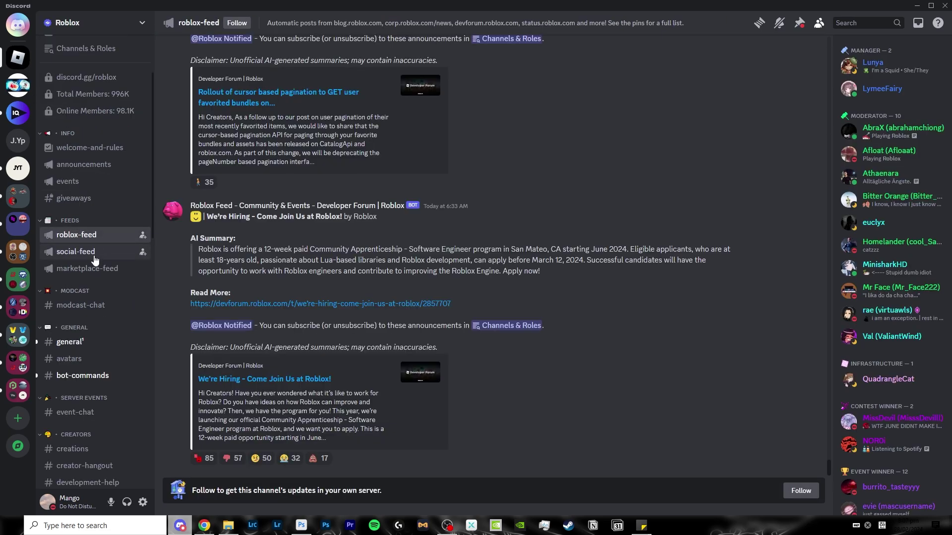
{"action": "left_click", "coordinate": [94, 254]}
{"action": "left_click", "coordinate": [94, 268]}
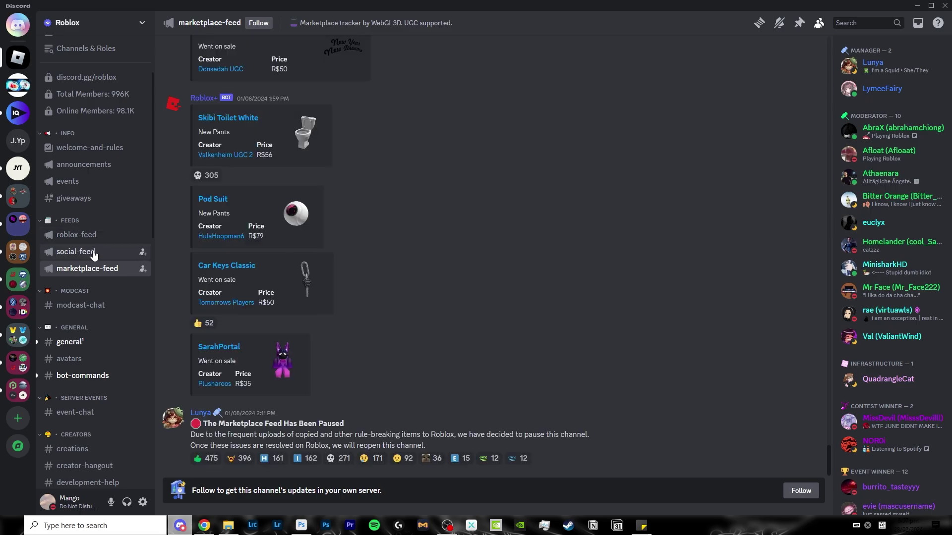
{"action": "left_click", "coordinate": [95, 254]}
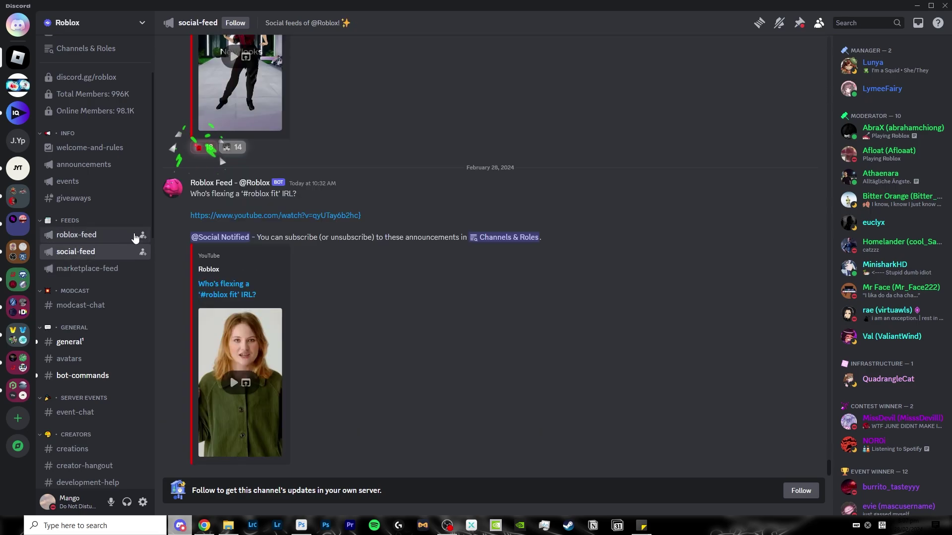
{"action": "scroll", "coordinate": [299, 244], "scroll_direction": "up", "scroll_amount": 5}
{"action": "scroll", "coordinate": [298, 240], "scroll_direction": "up", "scroll_amount": 15}
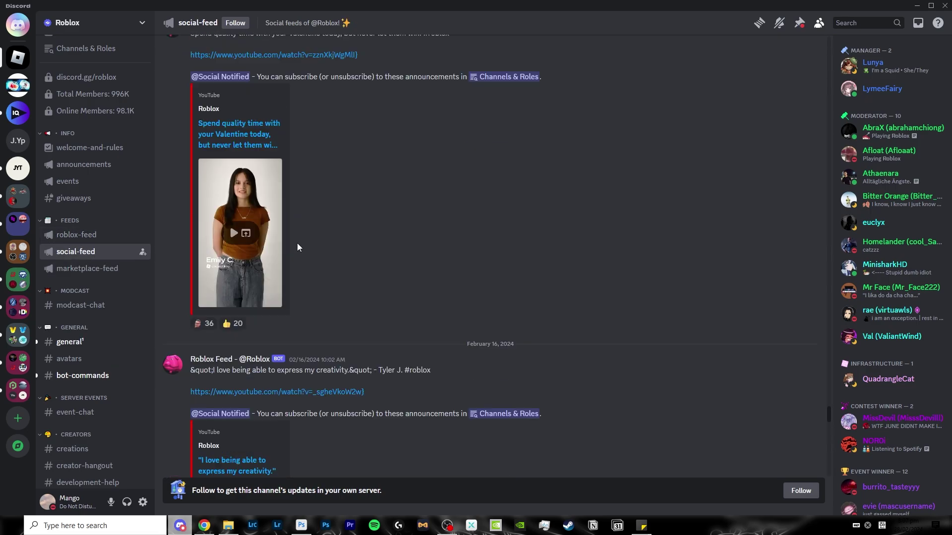
{"action": "left_click", "coordinate": [18, 85]}
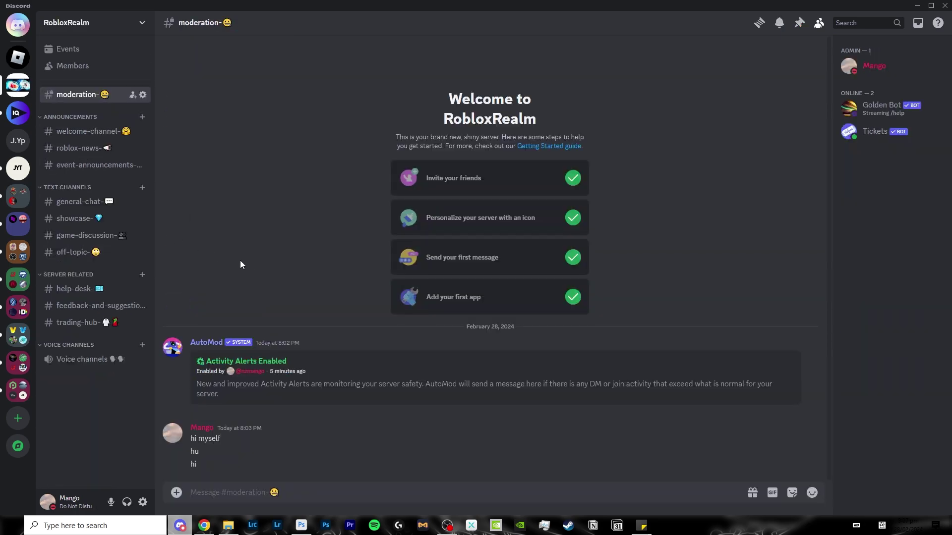
Step: Browse the official Roblox server's social-feed, modcast-chat, general, avatars and bot-commands channels
{"action": "left_click", "coordinate": [15, 59]}
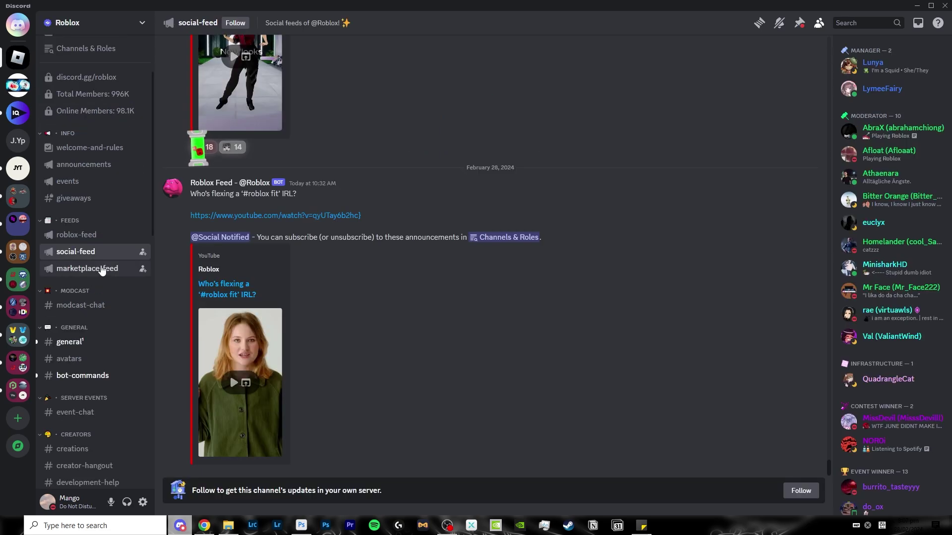
{"action": "left_click", "coordinate": [95, 307]}
{"action": "scroll", "coordinate": [270, 297], "scroll_direction": "up", "scroll_amount": 10}
{"action": "scroll", "coordinate": [293, 337], "scroll_direction": "down", "scroll_amount": 15}
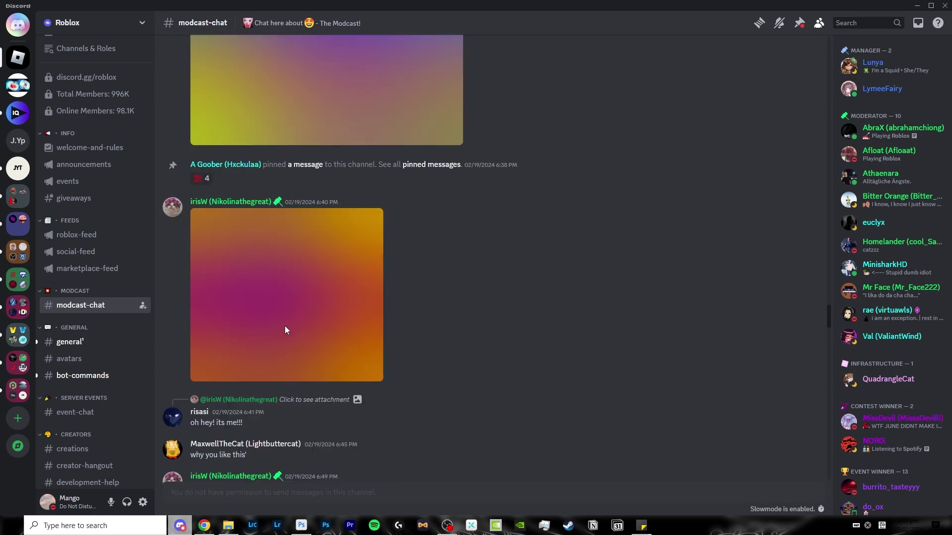
{"action": "left_click", "coordinate": [118, 341]}
{"action": "scroll", "coordinate": [121, 332], "scroll_direction": "down", "scroll_amount": 2}
{"action": "left_click", "coordinate": [90, 309]}
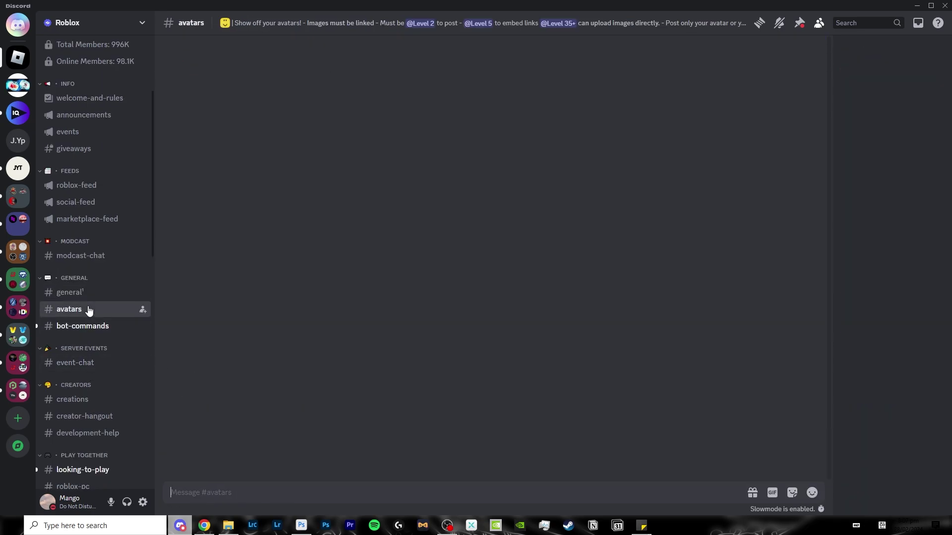
{"action": "left_click", "coordinate": [114, 327]}
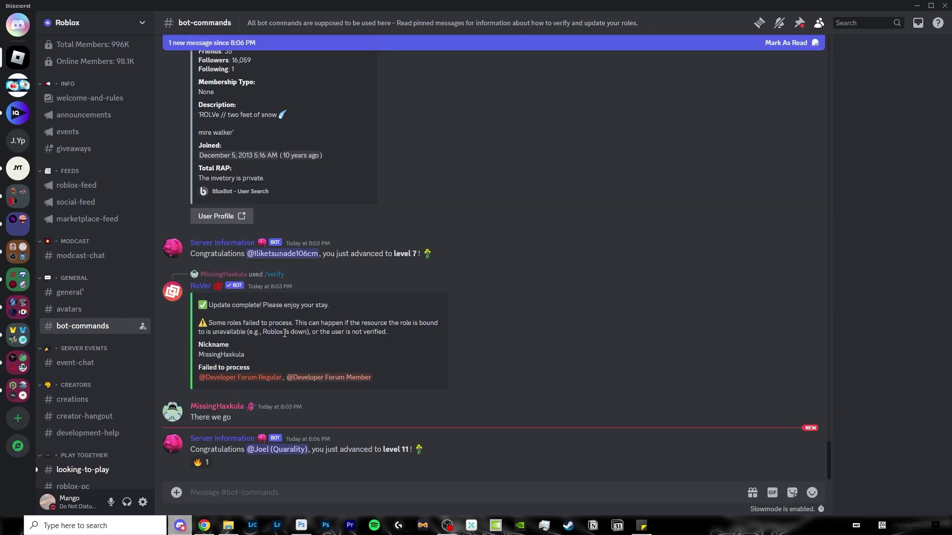
Step: Compare RobloxRealm's general-chat and showcase channels against the Roblox server's avatars channel
{"action": "left_click", "coordinate": [18, 85]}
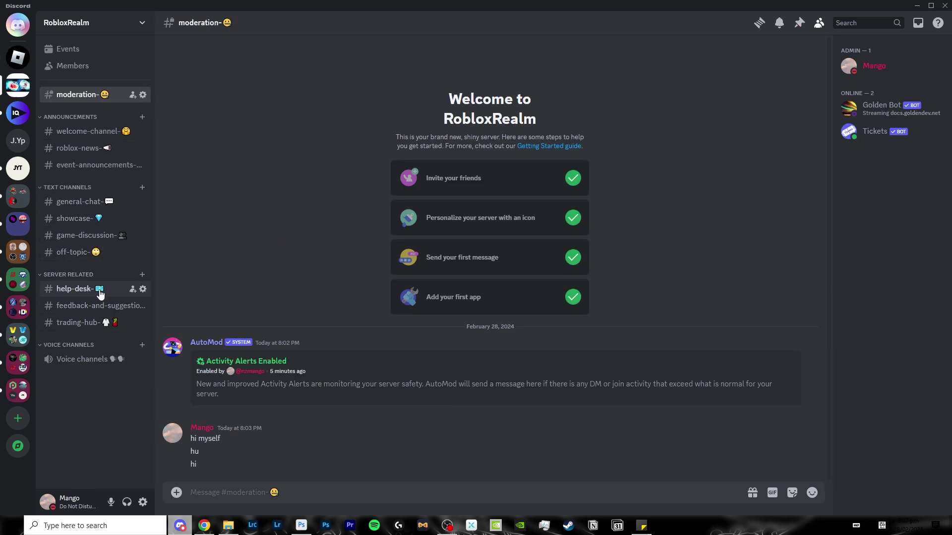
{"action": "left_click", "coordinate": [109, 204]}
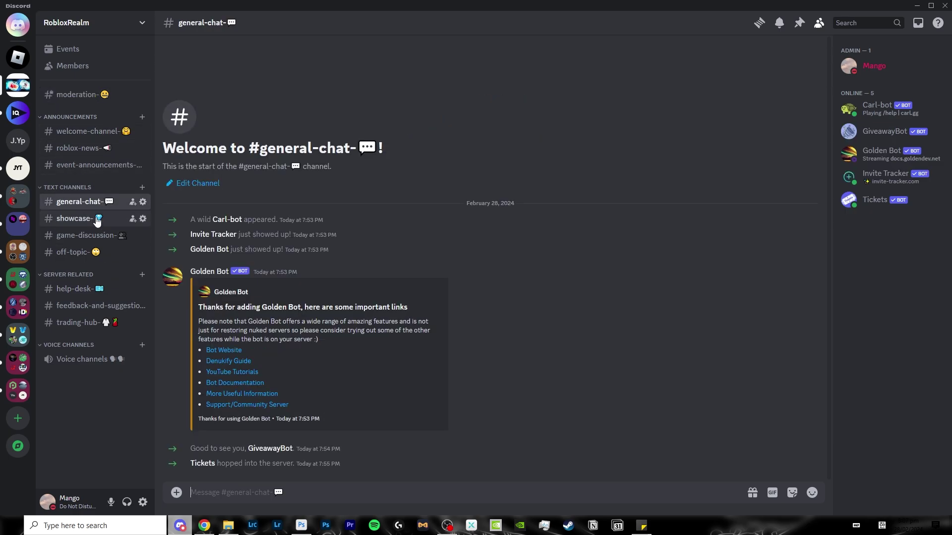
{"action": "left_click", "coordinate": [95, 221]}
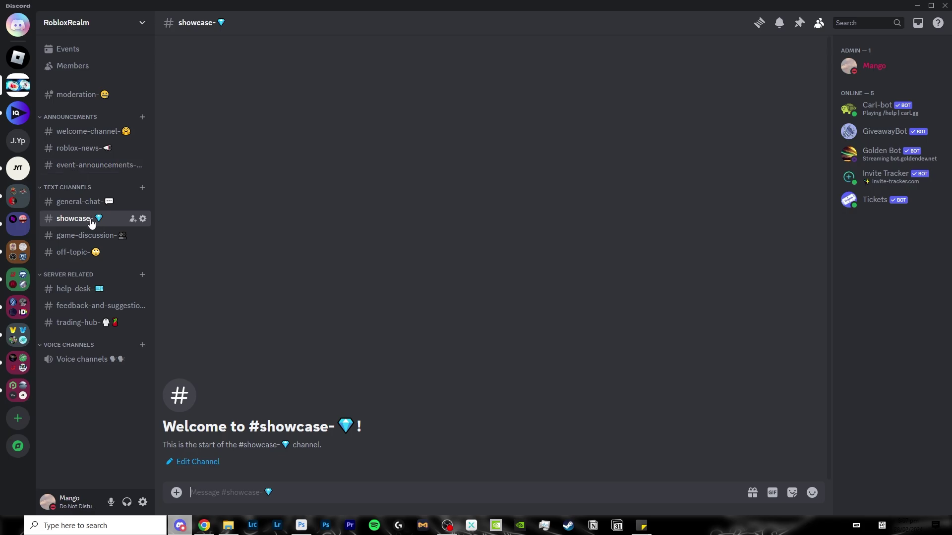
{"action": "left_click", "coordinate": [18, 59]}
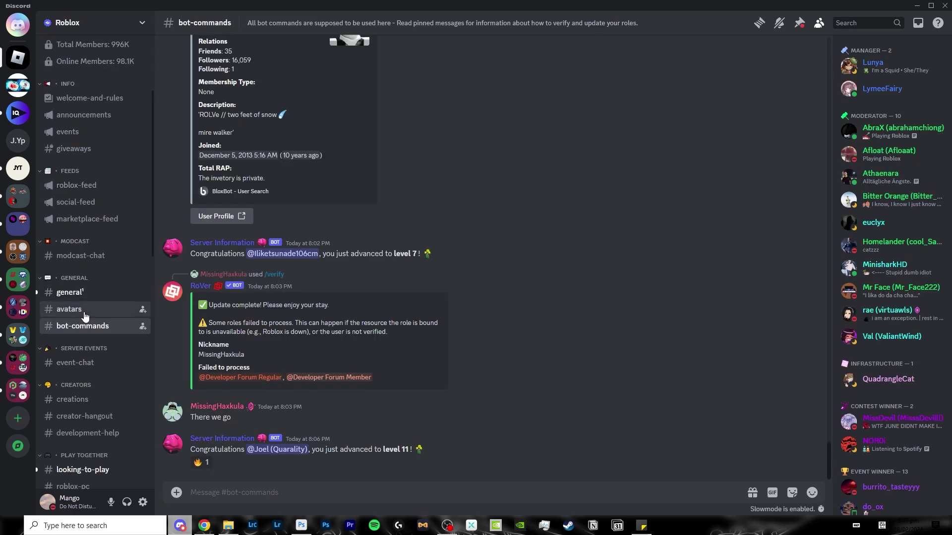
{"action": "left_click", "coordinate": [85, 316]}
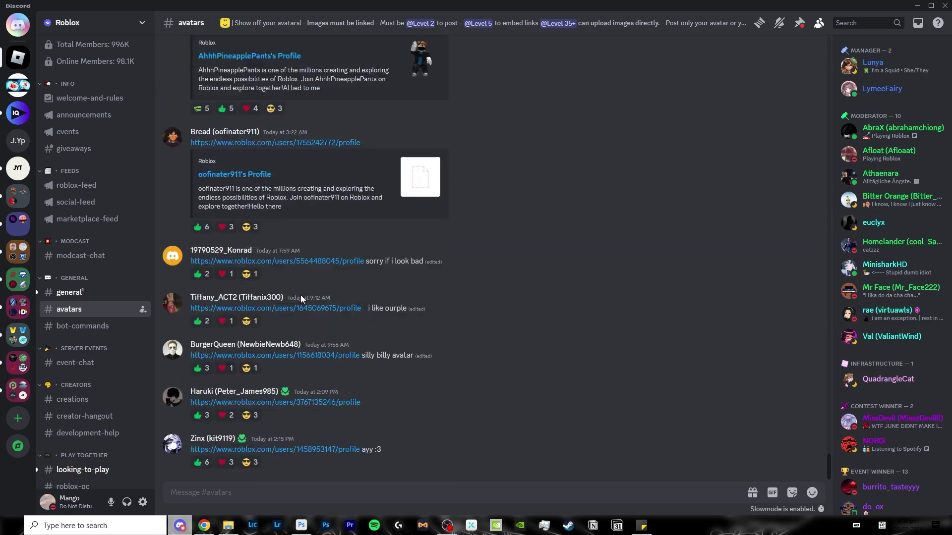
{"action": "left_click", "coordinate": [18, 85]}
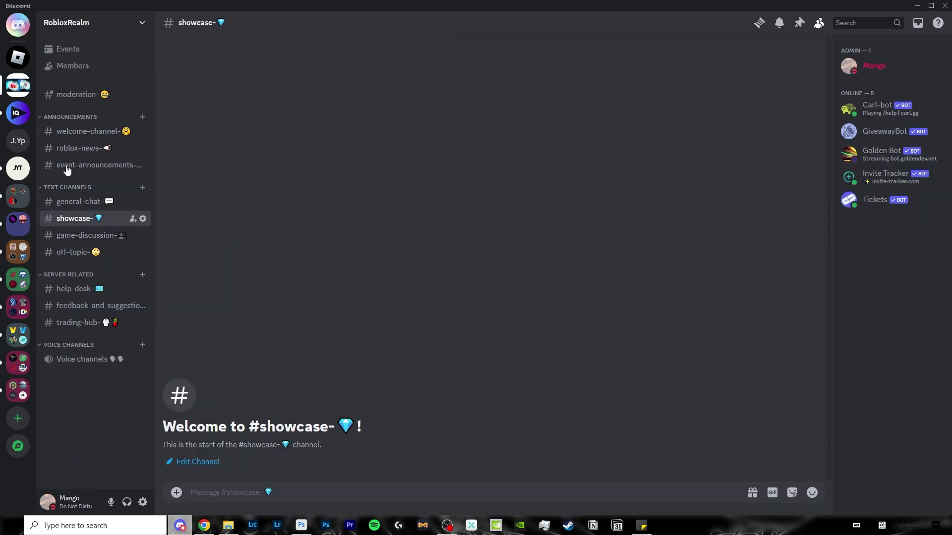
{"action": "left_click", "coordinate": [18, 55]}
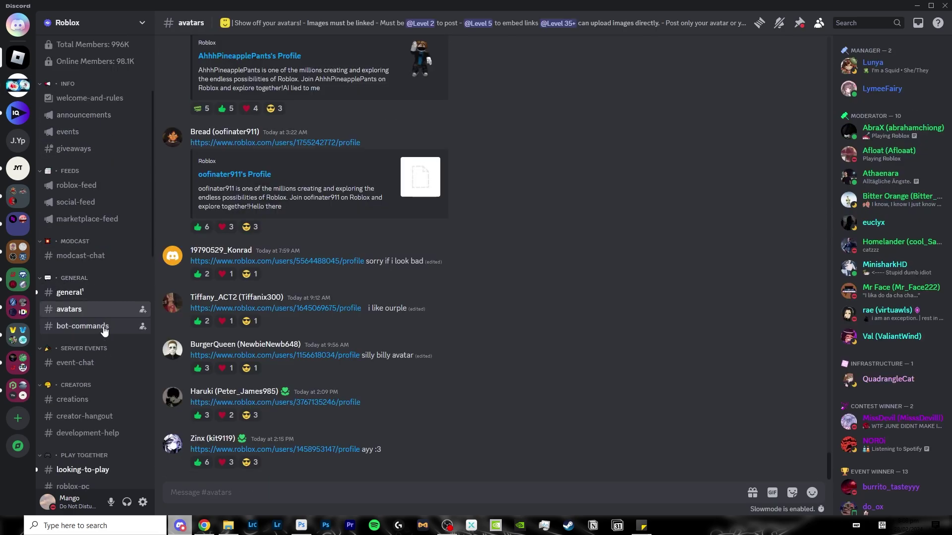
{"action": "scroll", "coordinate": [92, 307], "scroll_direction": "down", "scroll_amount": 2}
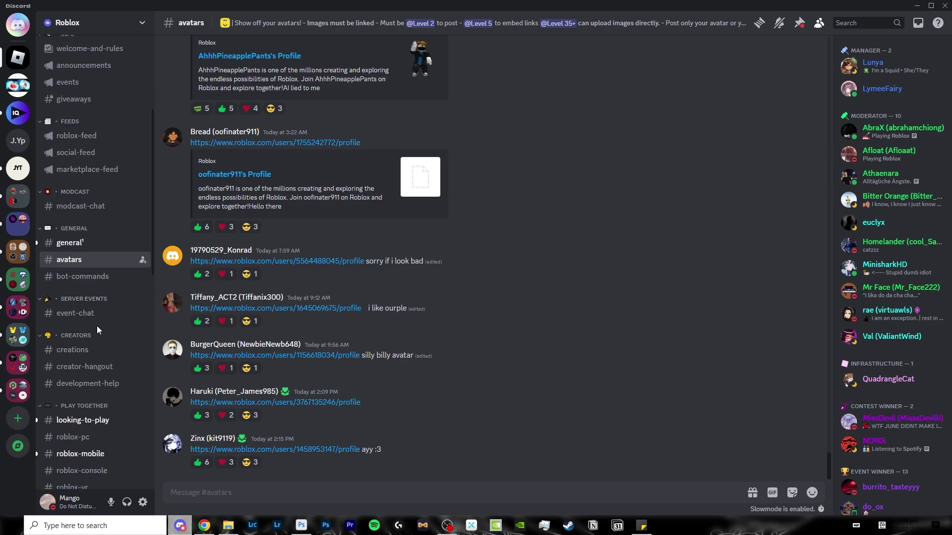
{"action": "left_click", "coordinate": [18, 85]}
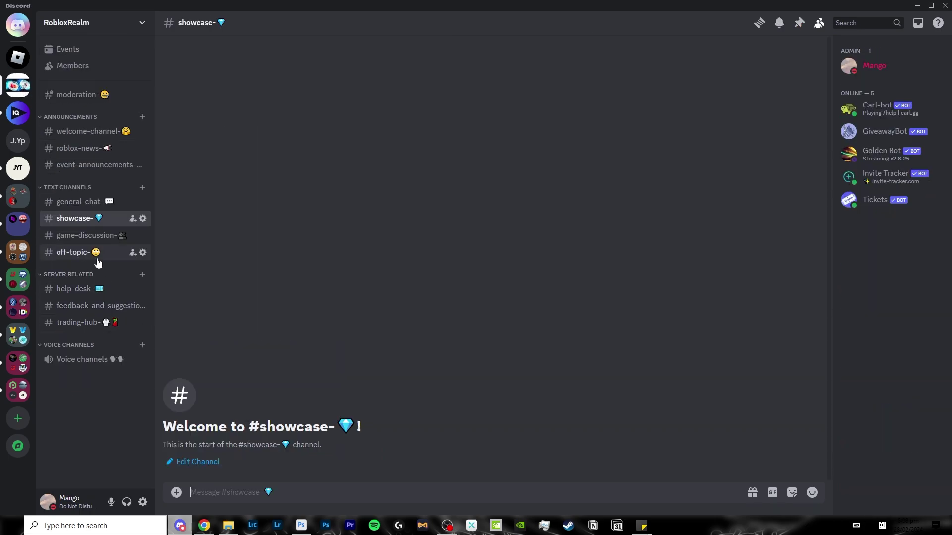
{"action": "left_click", "coordinate": [18, 57]}
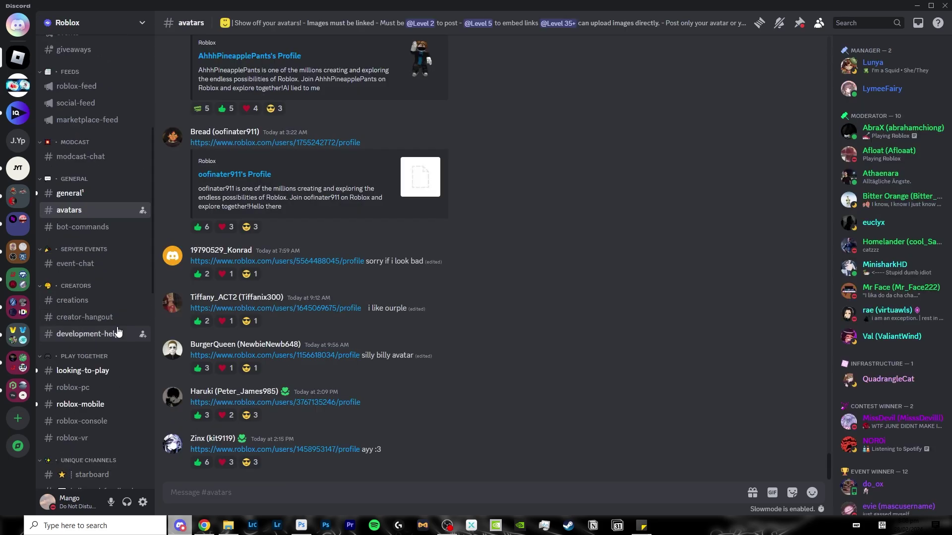
{"action": "scroll", "coordinate": [119, 332], "scroll_direction": "down", "scroll_amount": 5}
{"action": "scroll", "coordinate": [117, 326], "scroll_direction": "up", "scroll_amount": 3}
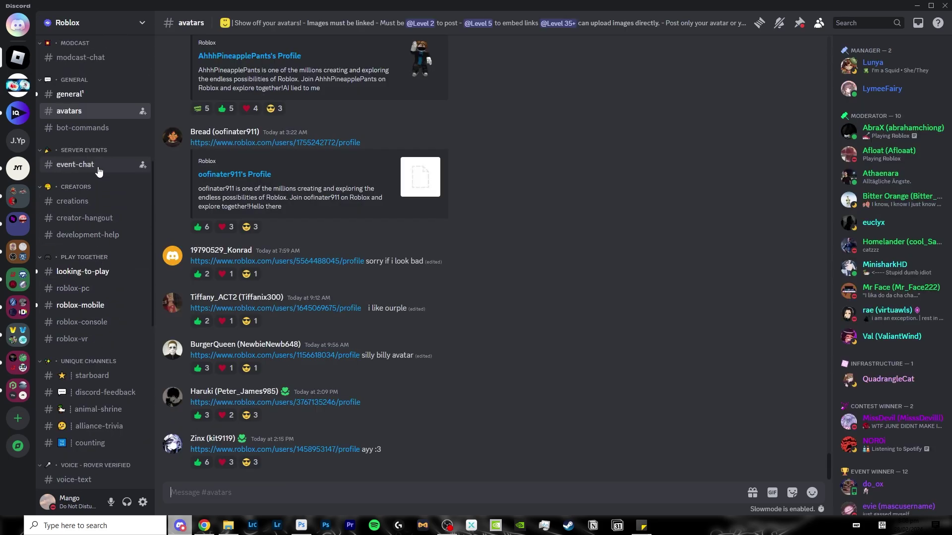
{"action": "left_click", "coordinate": [17, 85]}
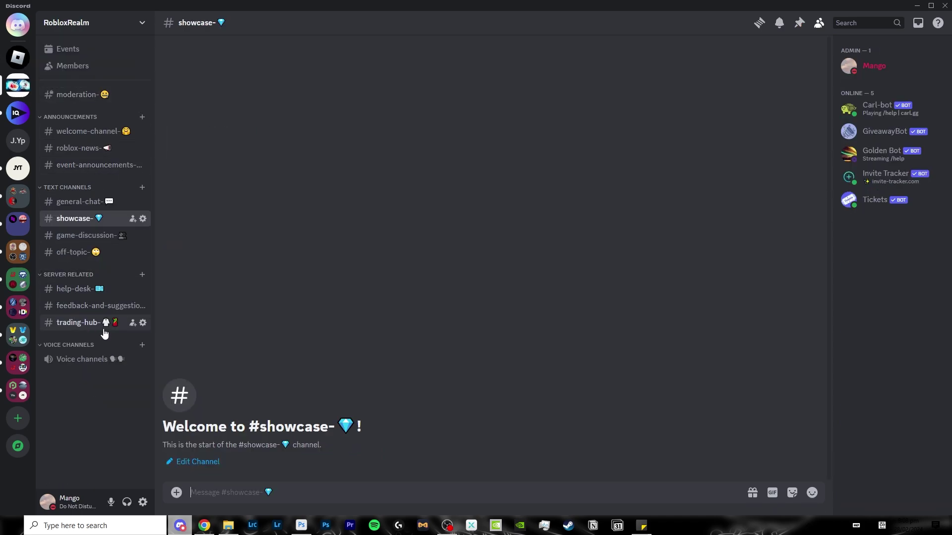
{"action": "left_click", "coordinate": [874, 66]}
{"action": "left_click", "coordinate": [143, 23]}
{"action": "left_click", "coordinate": [121, 96]}
{"action": "left_click", "coordinate": [278, 93]}
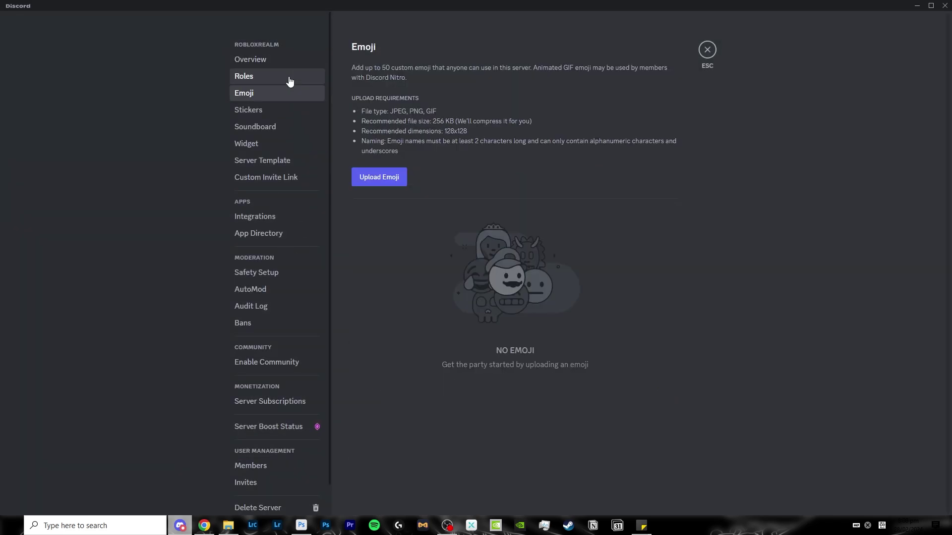
{"action": "left_click", "coordinate": [289, 77]}
{"action": "scroll", "coordinate": [607, 140], "scroll_direction": "down", "scroll_amount": 5}
{"action": "left_click", "coordinate": [705, 53]}
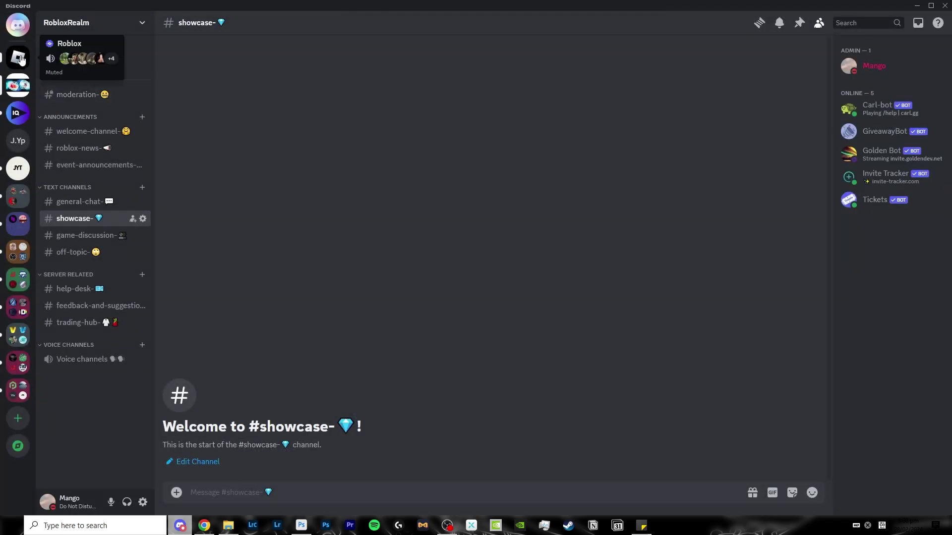
Step: Browse Roblox's looking-to-play, roblox-pc, roblox-vr and roblox-mobile channels, returning to roblox-mobile after visiting RobloxRealm
{"action": "left_click", "coordinate": [18, 57]}
{"action": "left_click", "coordinate": [99, 278]}
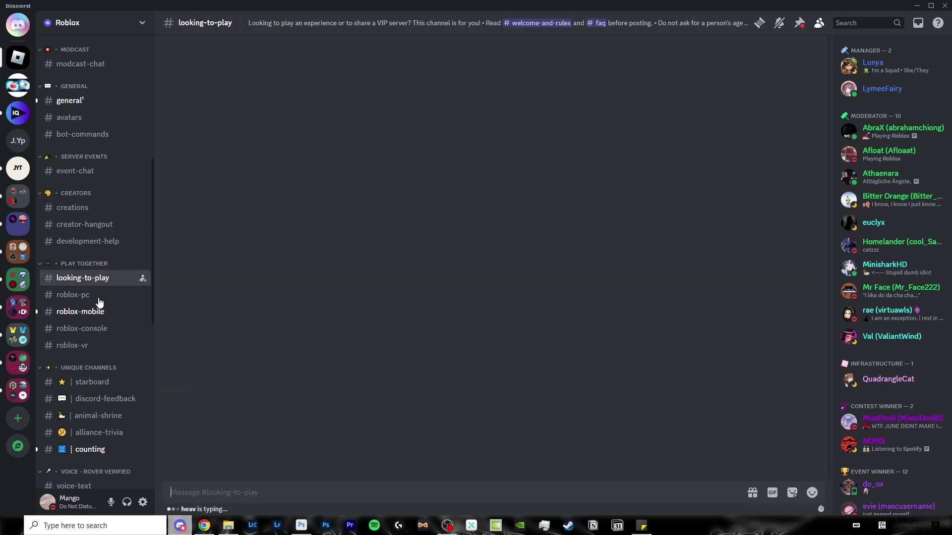
{"action": "left_click", "coordinate": [99, 312]}
{"action": "left_click", "coordinate": [94, 294]}
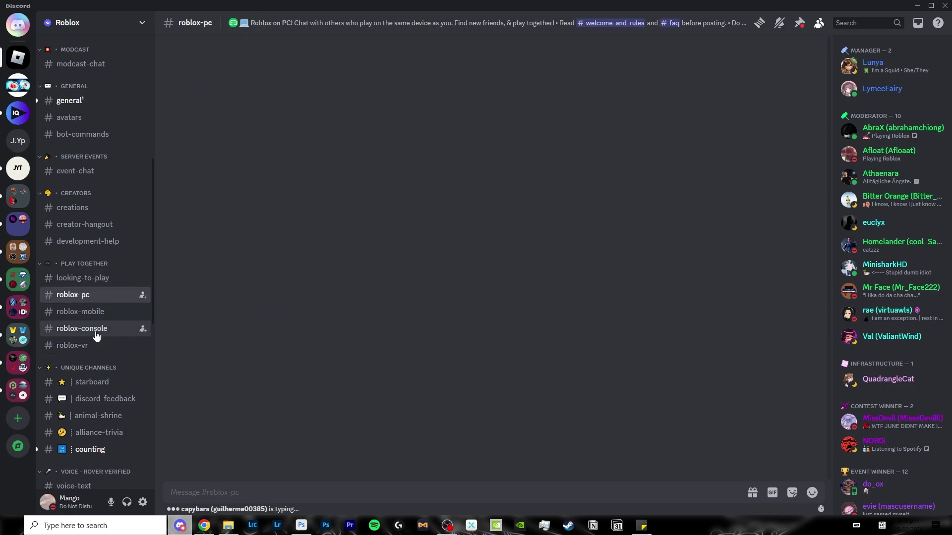
{"action": "left_click", "coordinate": [94, 345]}
{"action": "left_click", "coordinate": [97, 313]}
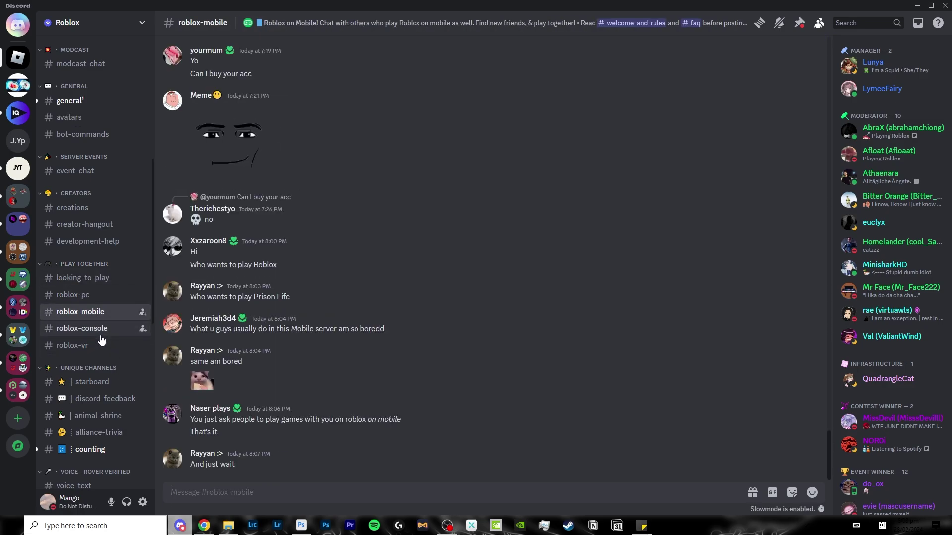
{"action": "left_click", "coordinate": [18, 86]}
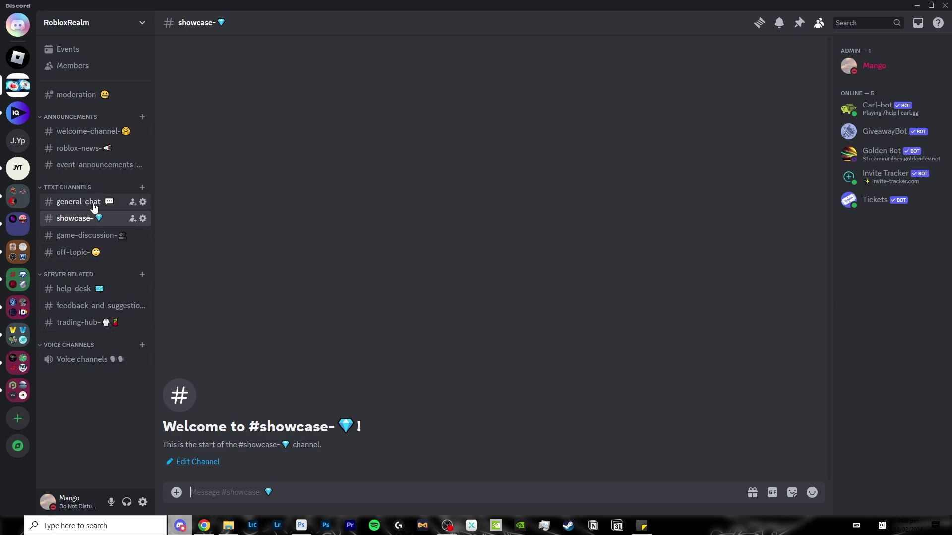
{"action": "key", "text": "ctrl+alt+Up"}
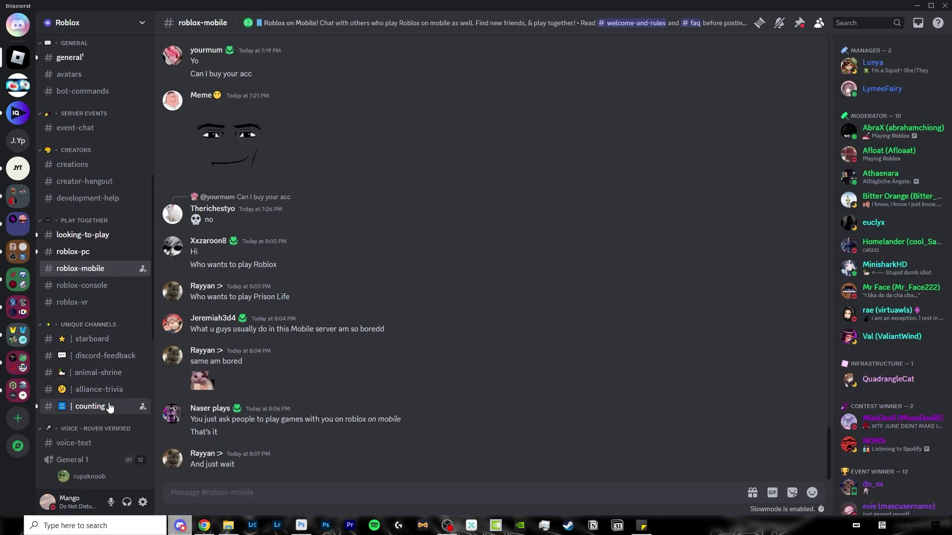
Step: Check the Roblox server's counting, alliance-trivia, animal-shrine, starboard and discord-feedback channels
{"action": "left_click", "coordinate": [109, 407]}
{"action": "left_click", "coordinate": [109, 391]}
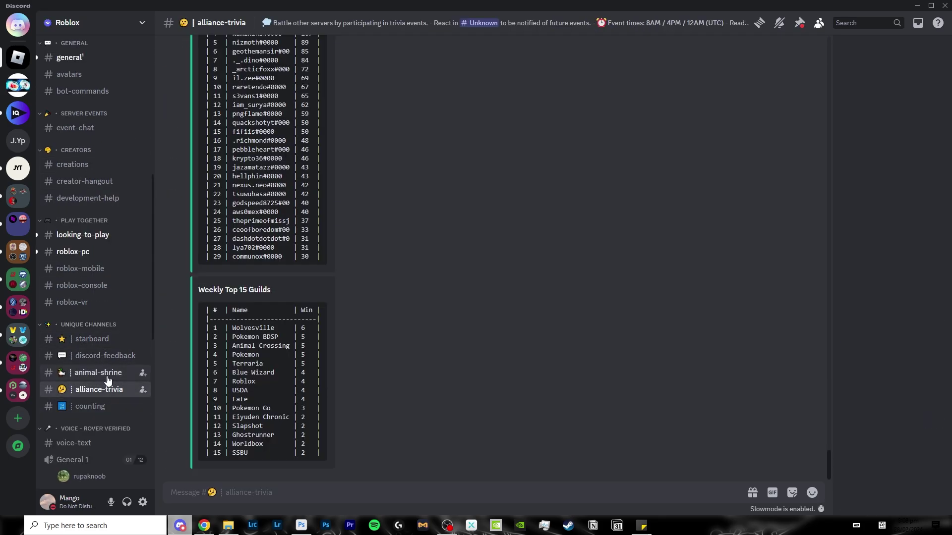
{"action": "left_click", "coordinate": [106, 375]}
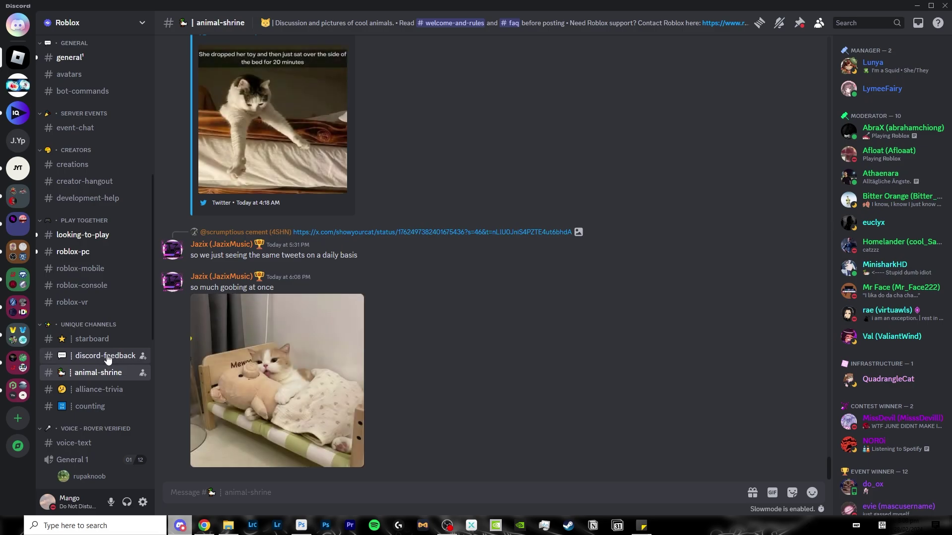
{"action": "left_click", "coordinate": [105, 339]}
{"action": "left_click", "coordinate": [106, 356]}
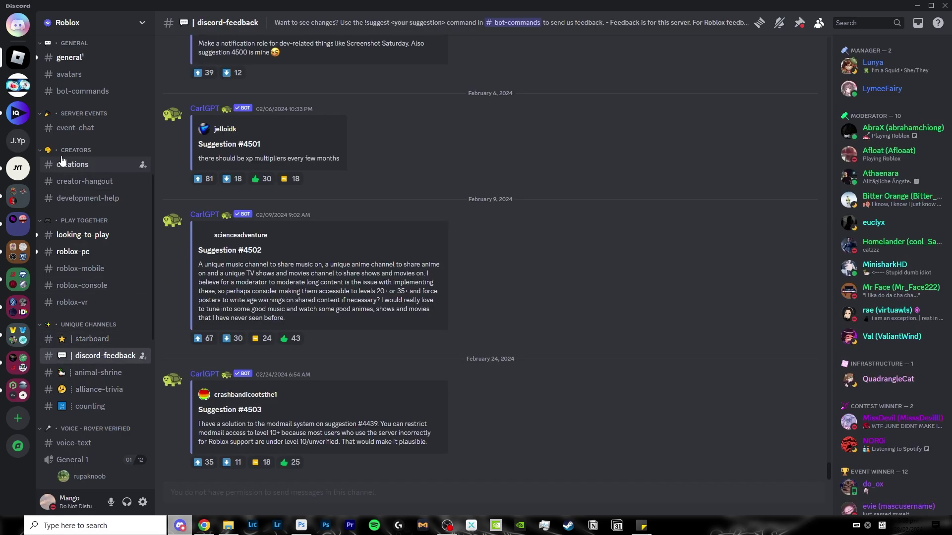
Step: View RobloxRealm's feedback-and-suggestions channel, then the Roblox server's development-help channel
{"action": "left_click", "coordinate": [18, 85]}
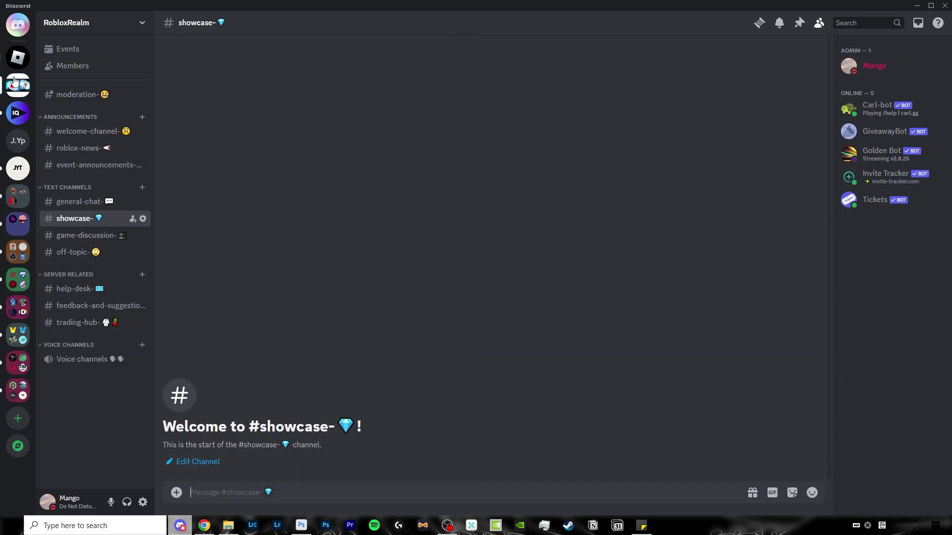
{"action": "left_click", "coordinate": [114, 309]}
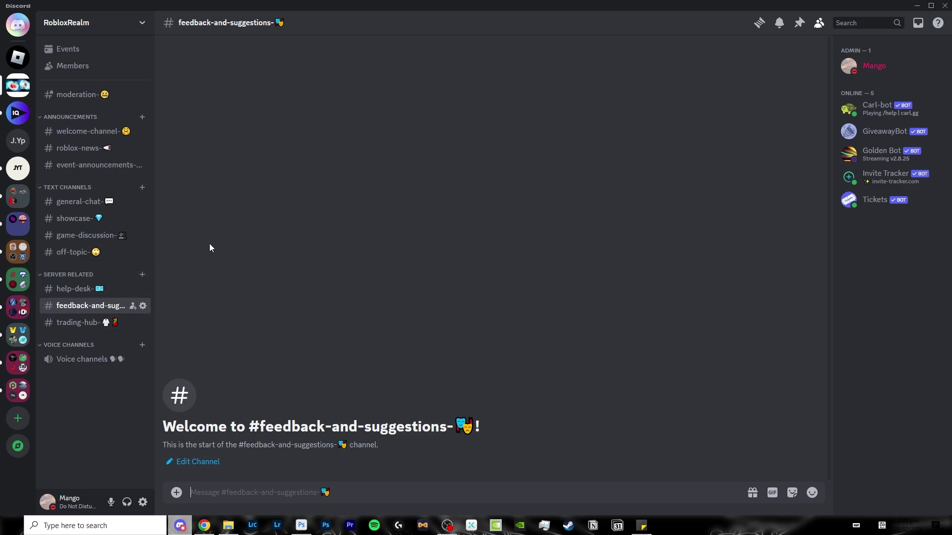
{"action": "left_click", "coordinate": [18, 58]}
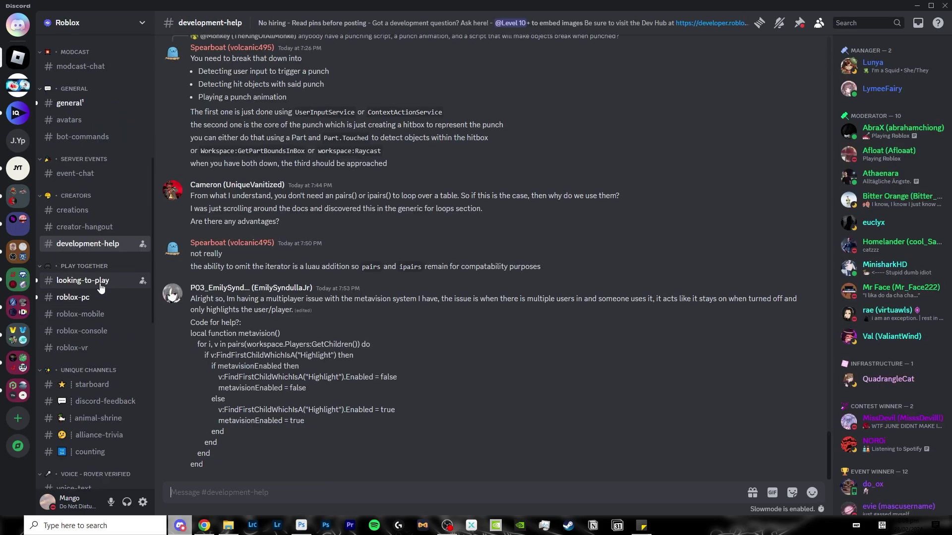